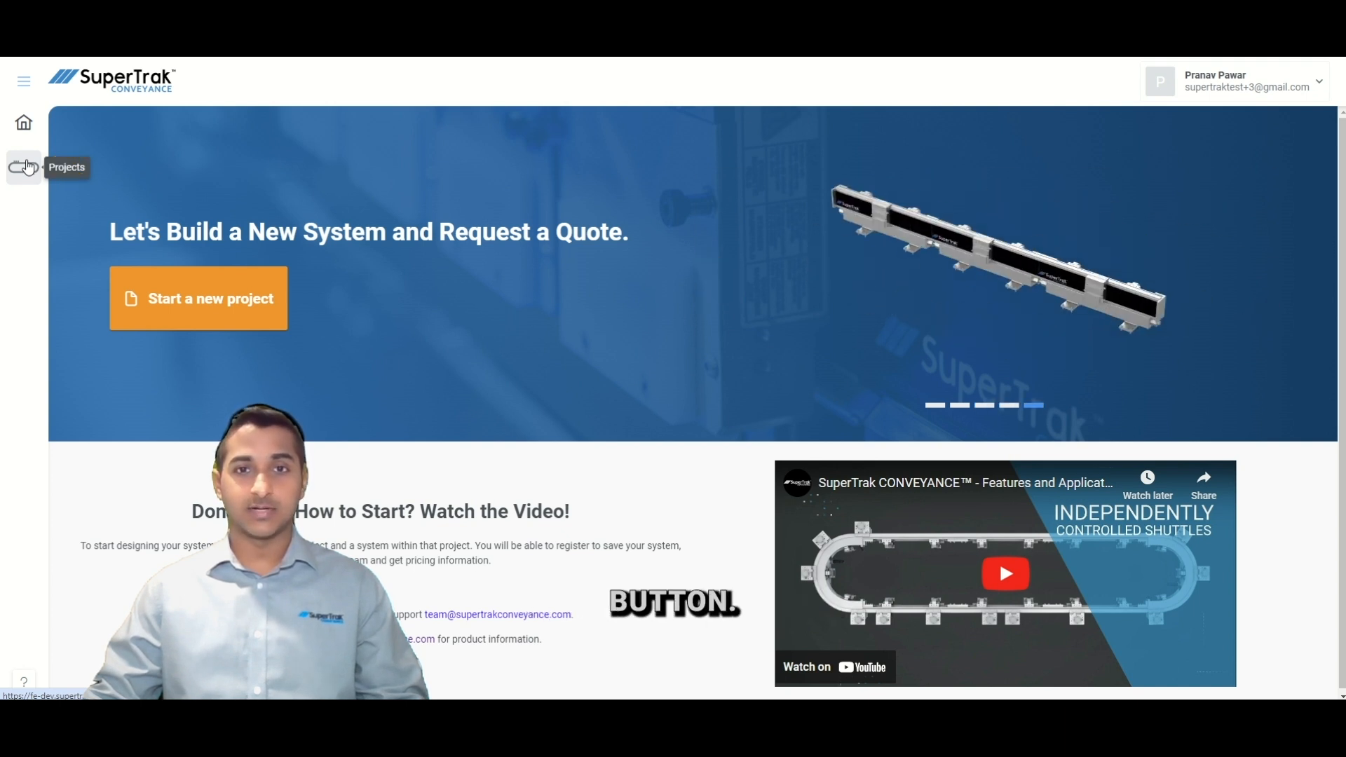
- Create a new project named PQR with reference number 789 and the description "My customer is in Europe."
{"action": "left_click", "coordinate": [27, 167]}
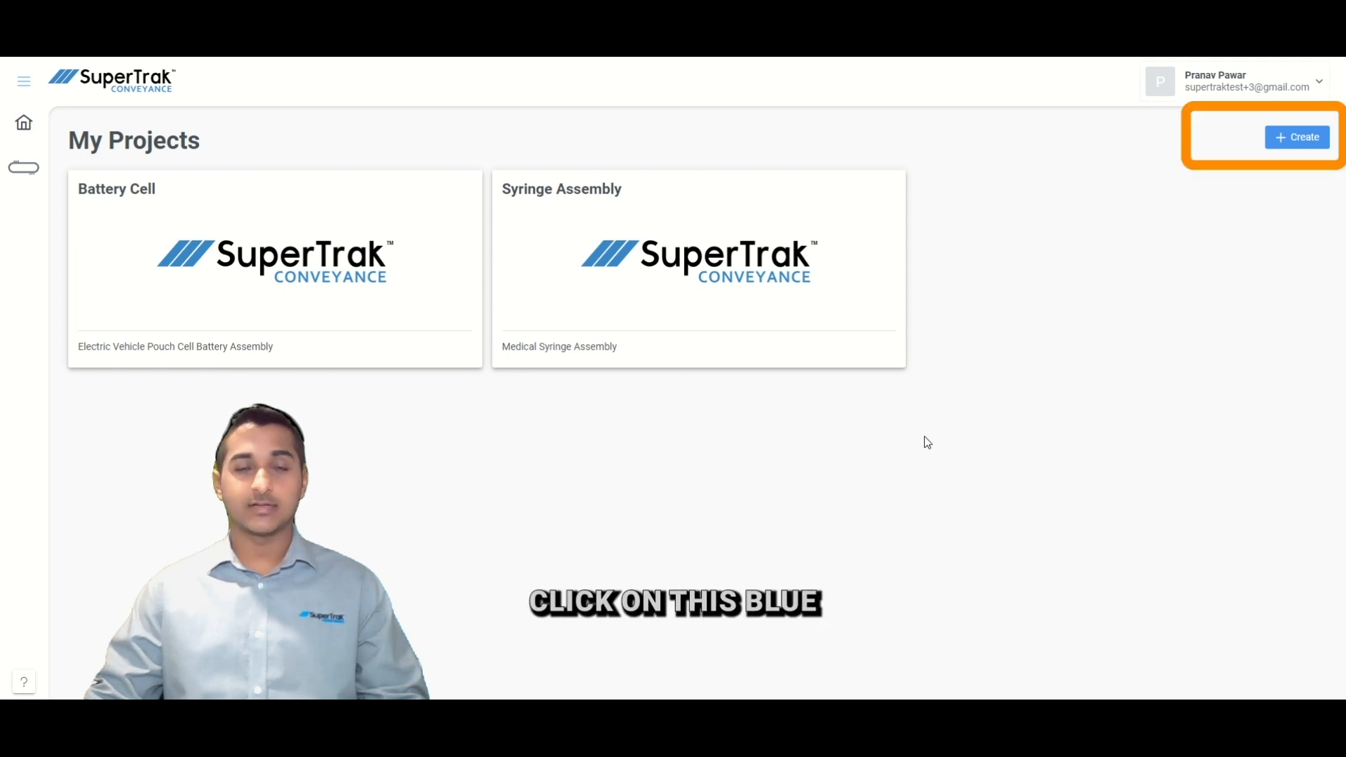
{"action": "left_click", "coordinate": [1305, 139]}
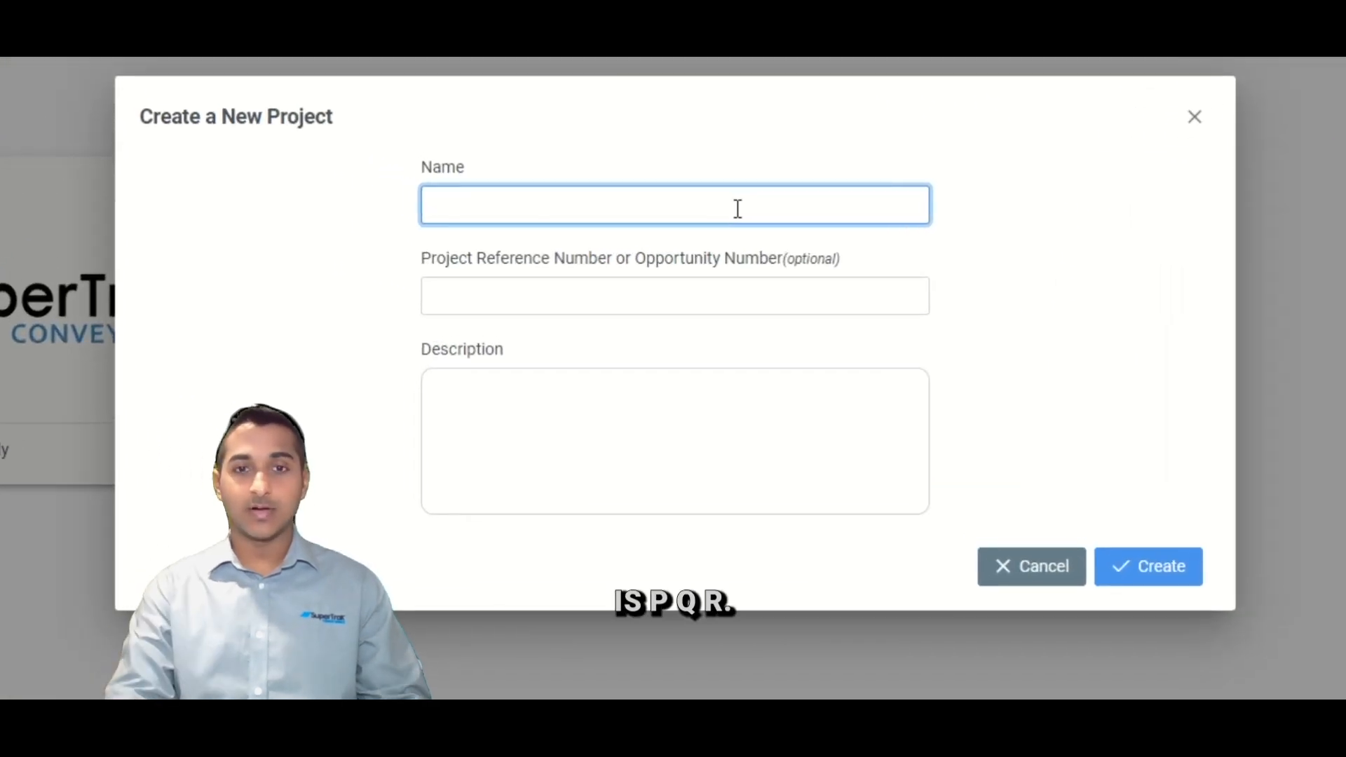
{"action": "type", "text": "PQR"}
{"action": "key", "text": "Tab"}
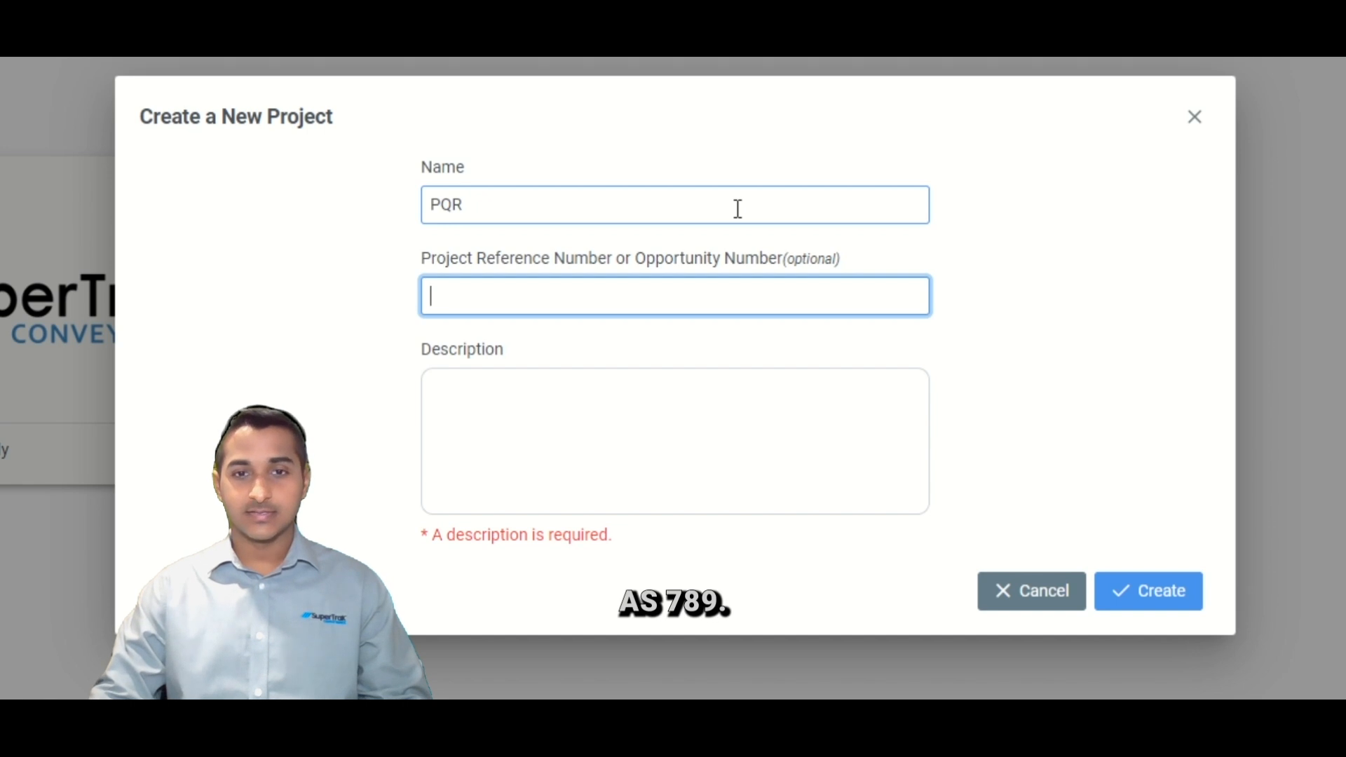
{"action": "type", "text": "789"}
{"action": "left_click", "coordinate": [732, 397]}
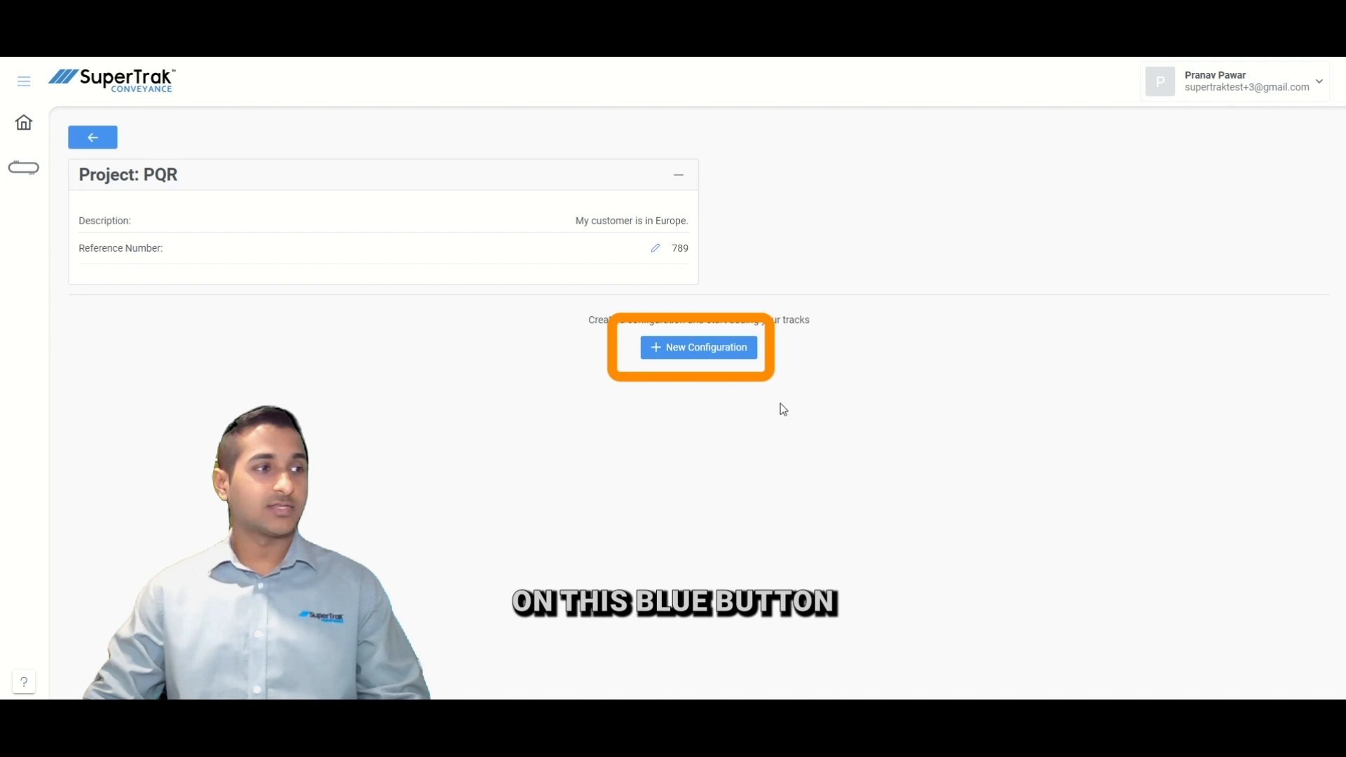
- Create a new configuration in project PQR with "200 PPM" as both its name and description
{"action": "left_click", "coordinate": [711, 357]}
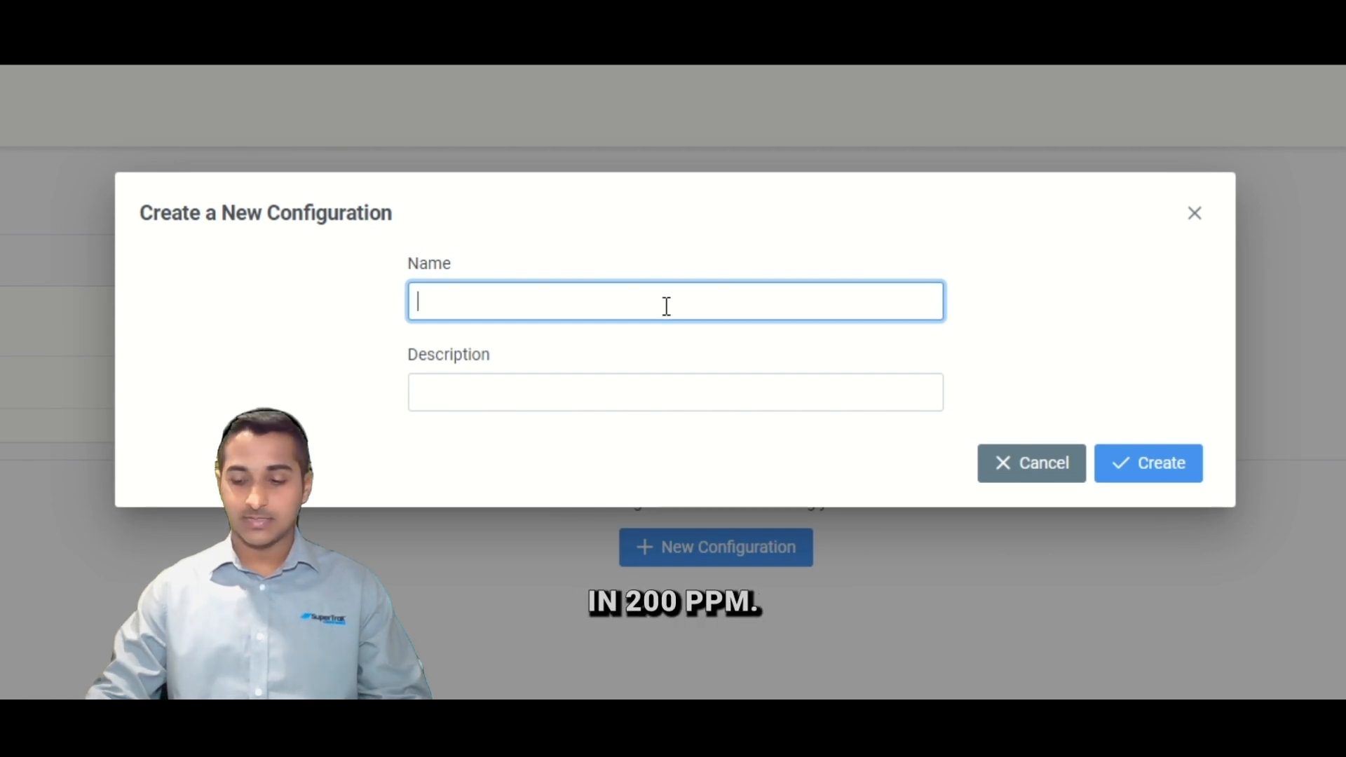
{"action": "type", "text": "200 PPM"}
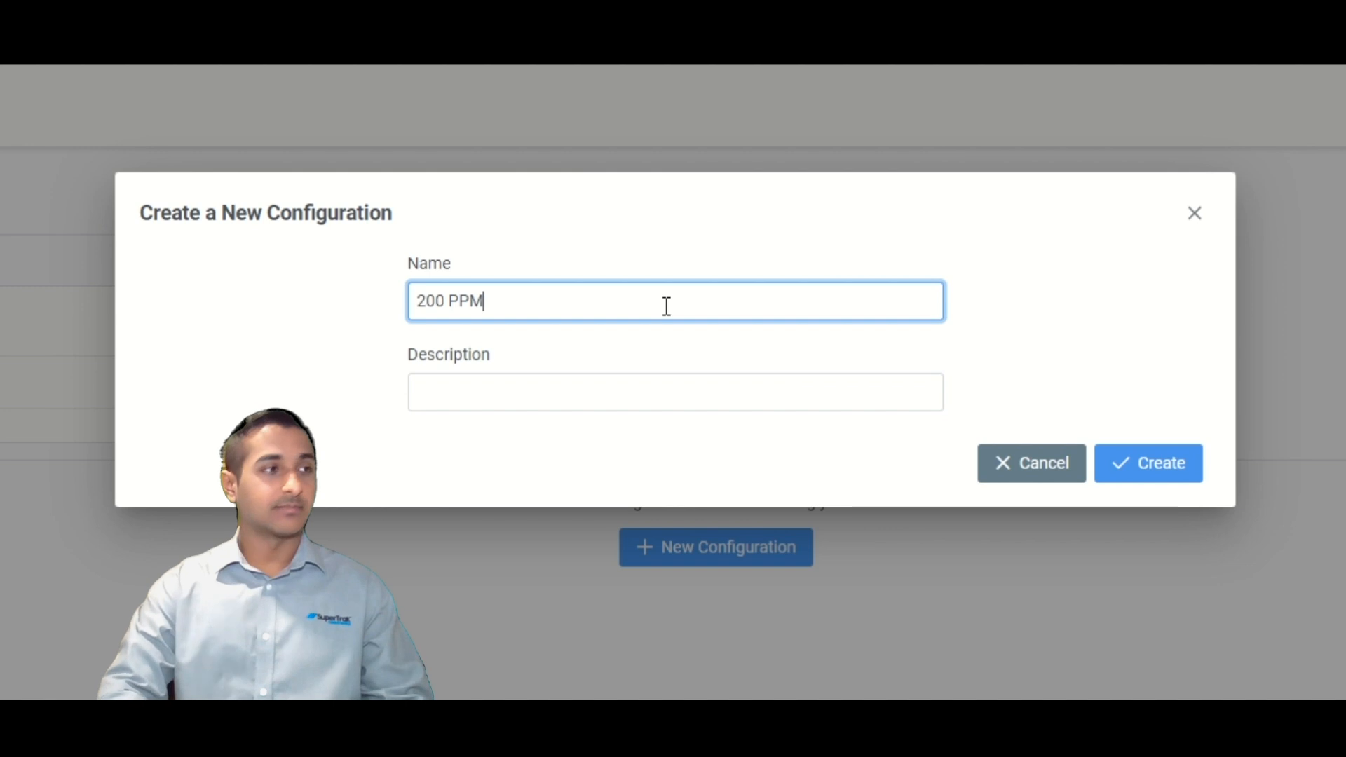
{"action": "key", "text": "shift+Left"}
{"action": "key", "text": "shift+Left"}
{"action": "key", "text": "shift+Left"}
{"action": "key", "text": "shift+Left"}
{"action": "key", "text": "shift+Left"}
{"action": "key", "text": "shift+Left"}
{"action": "key", "text": "shift+Left"}
{"action": "key", "text": "ctrl+c"}
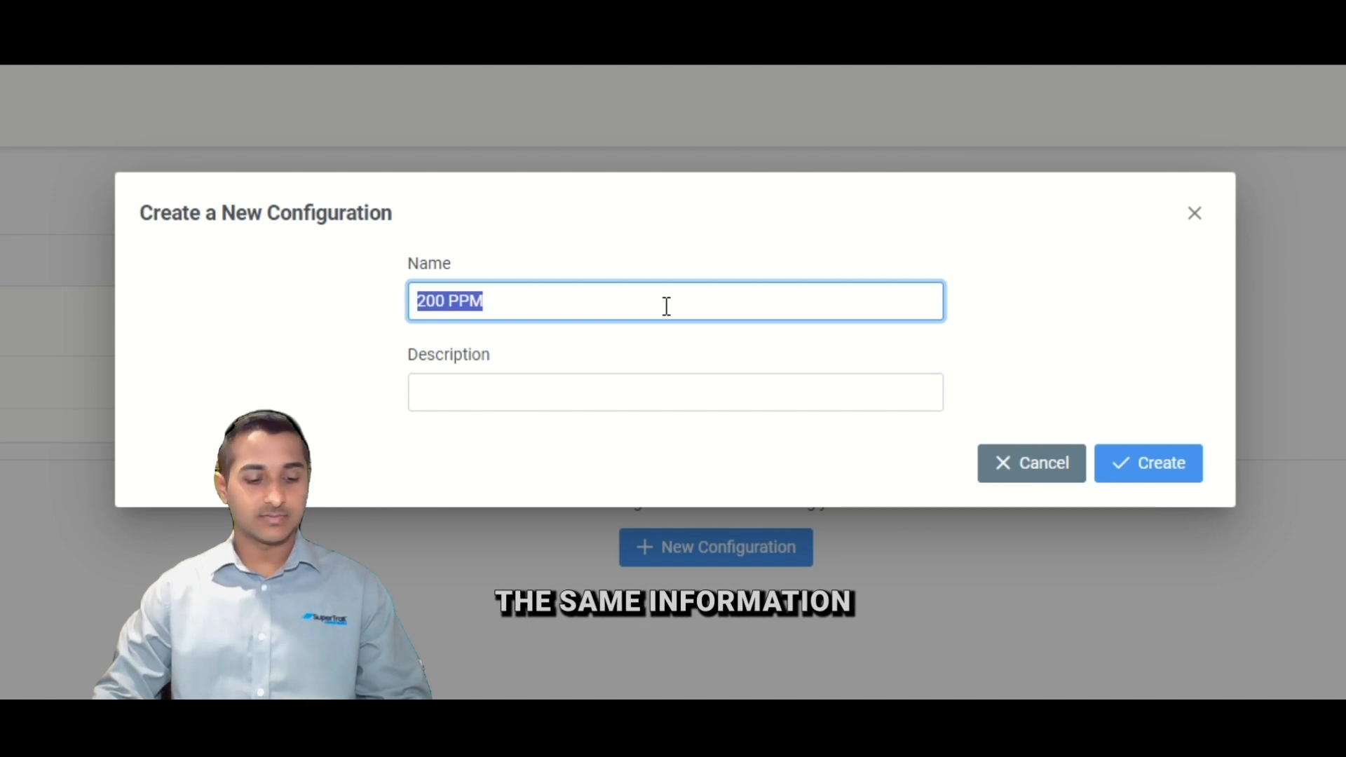
{"action": "key", "text": "Tab"}
{"action": "key", "text": "ctrl+v"}
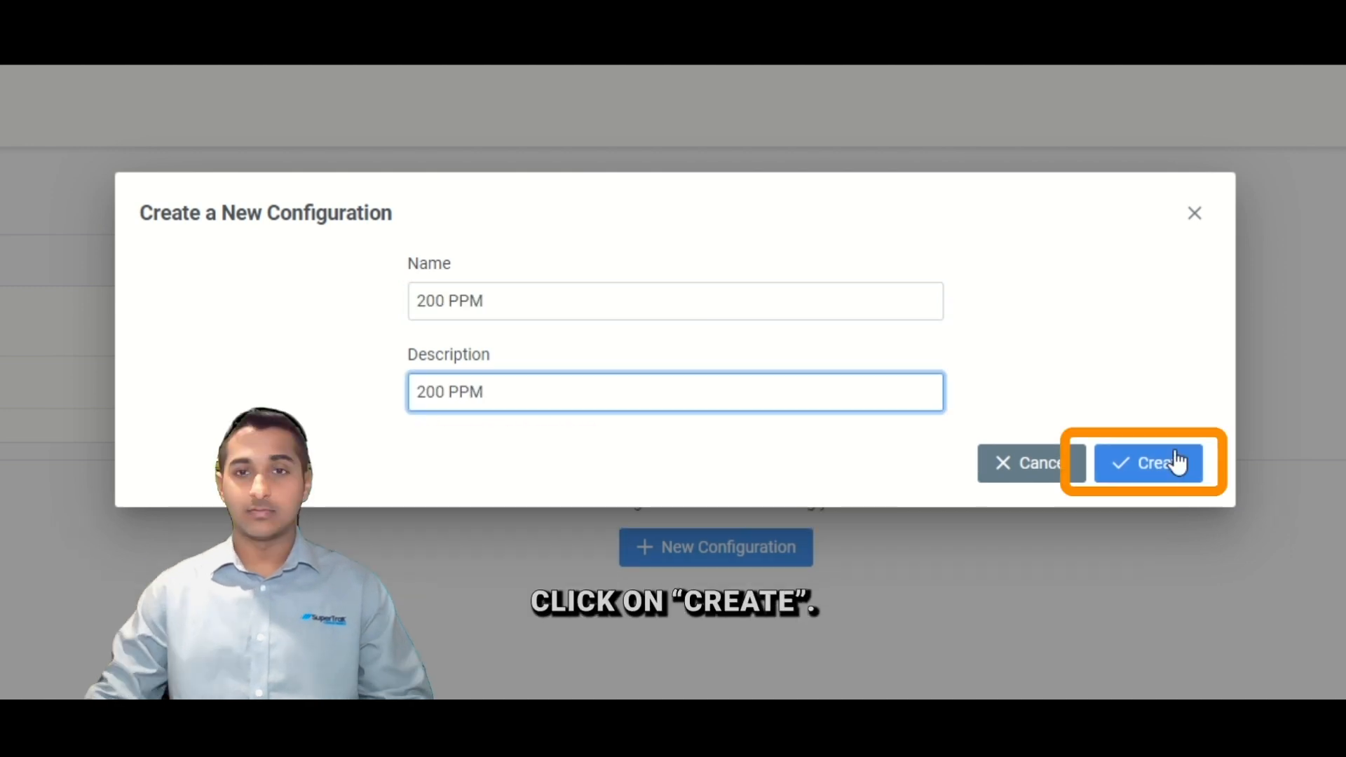
{"action": "left_click", "coordinate": [1178, 463]}
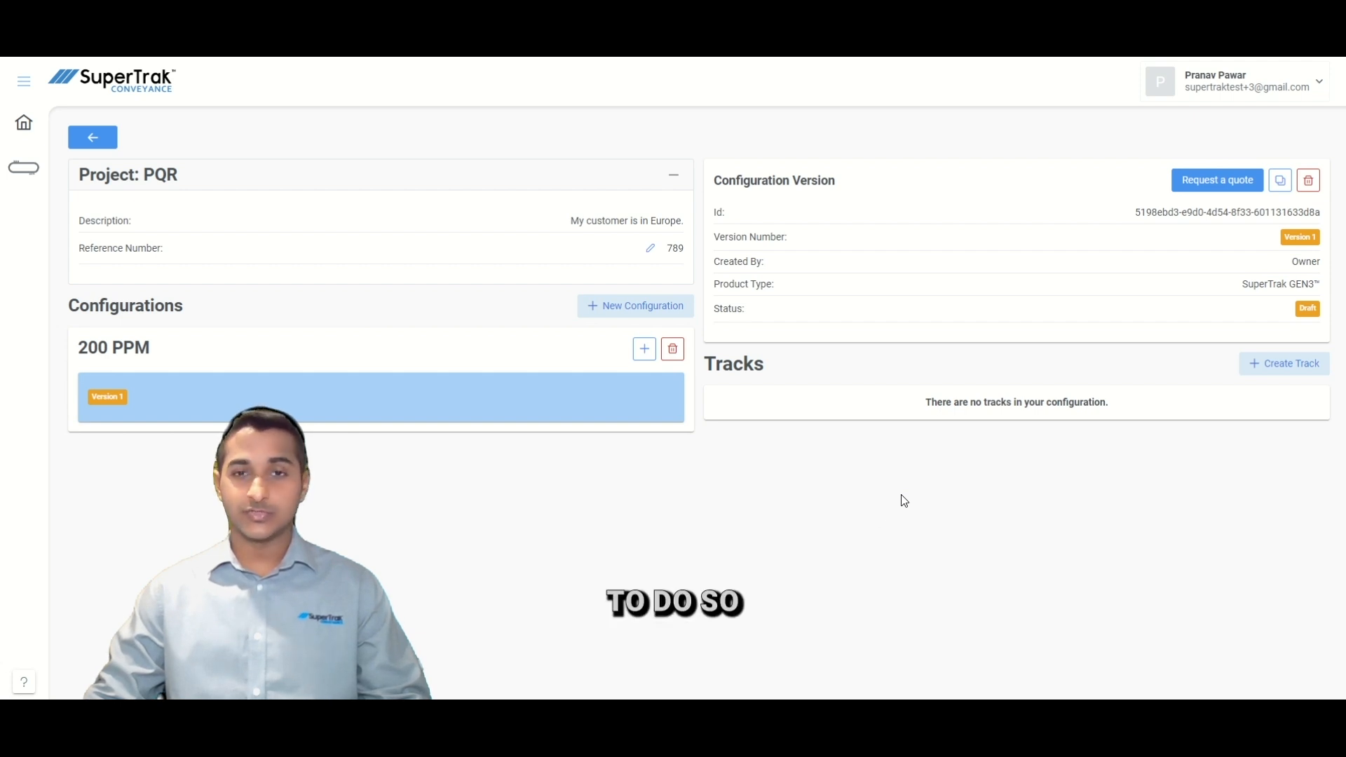
- Create a track in the 200 PPM configuration with "CELL 10 - 5m" as both its name and description
{"action": "left_click", "coordinate": [1275, 372]}
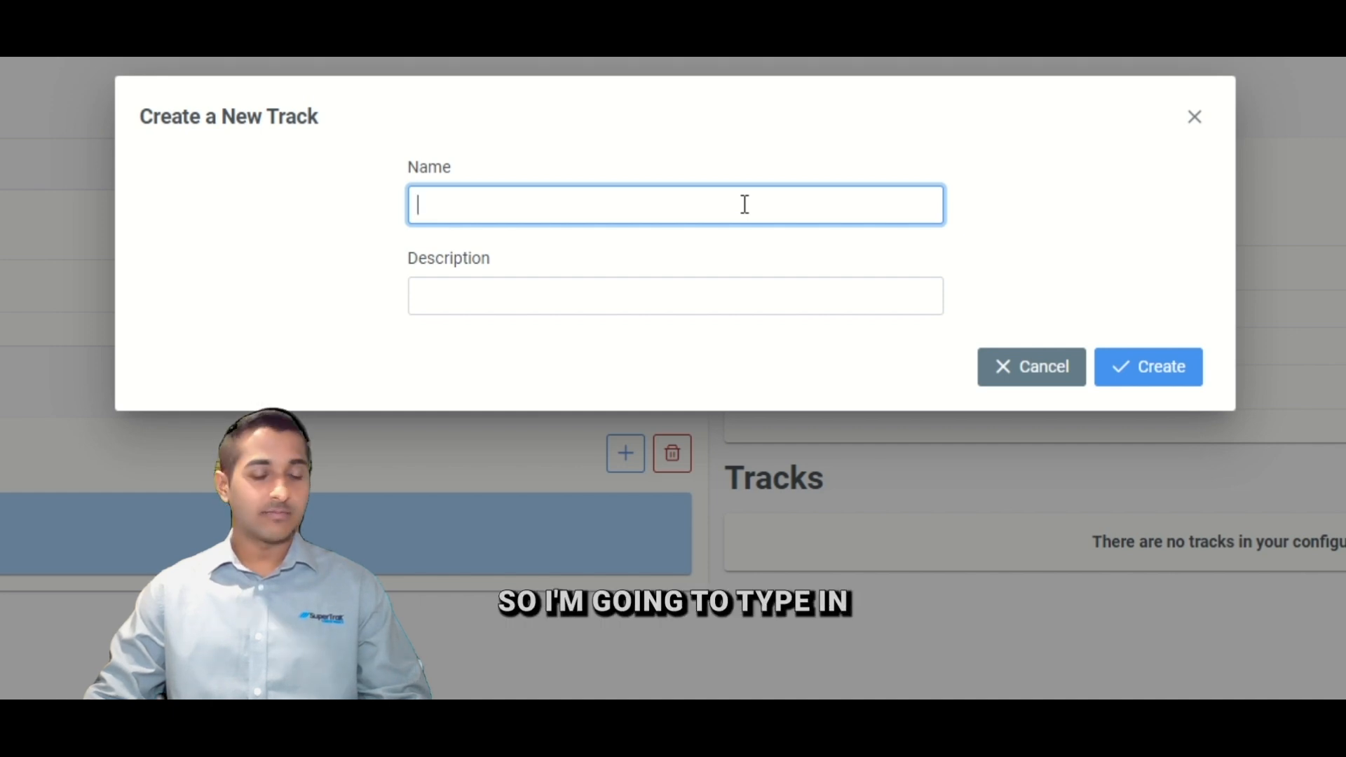
{"action": "type", "text": "C"}
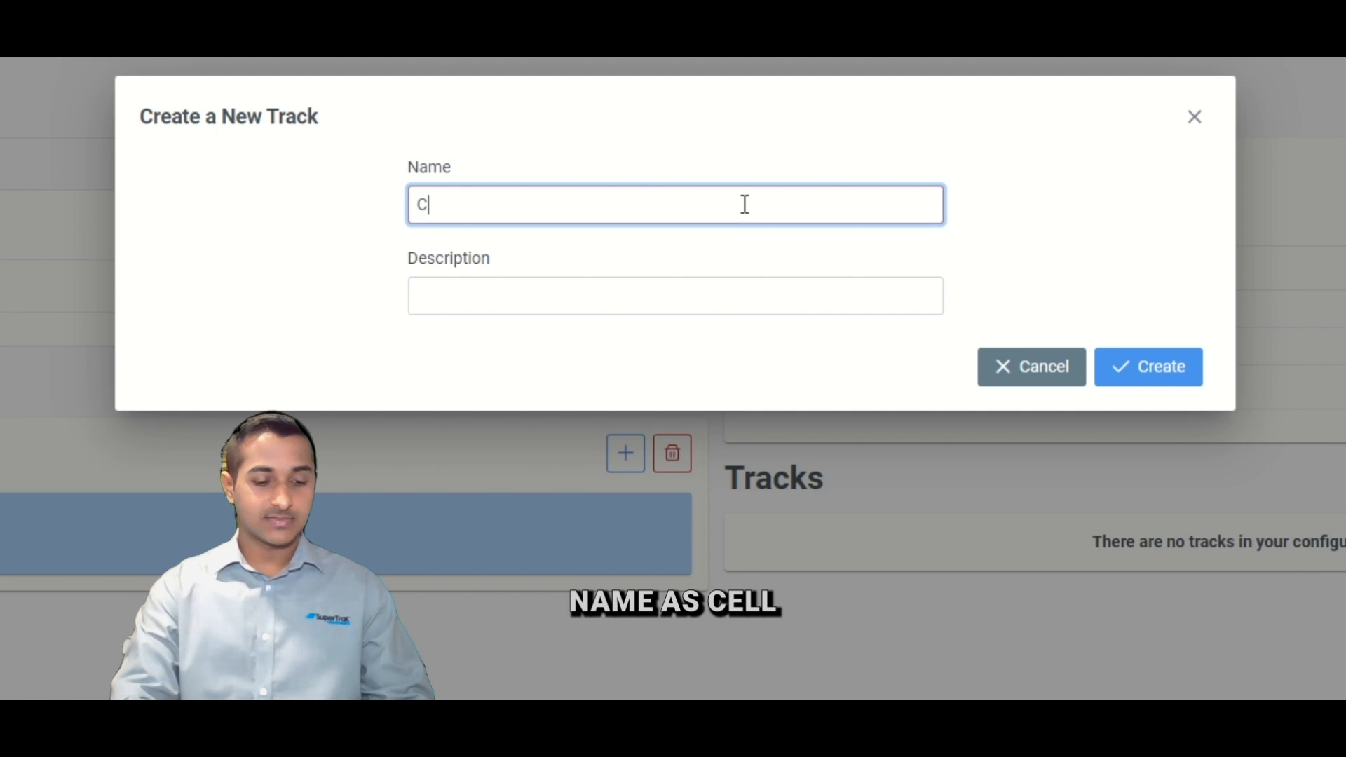
{"action": "type", "text": "ELL 10 - 5m"}
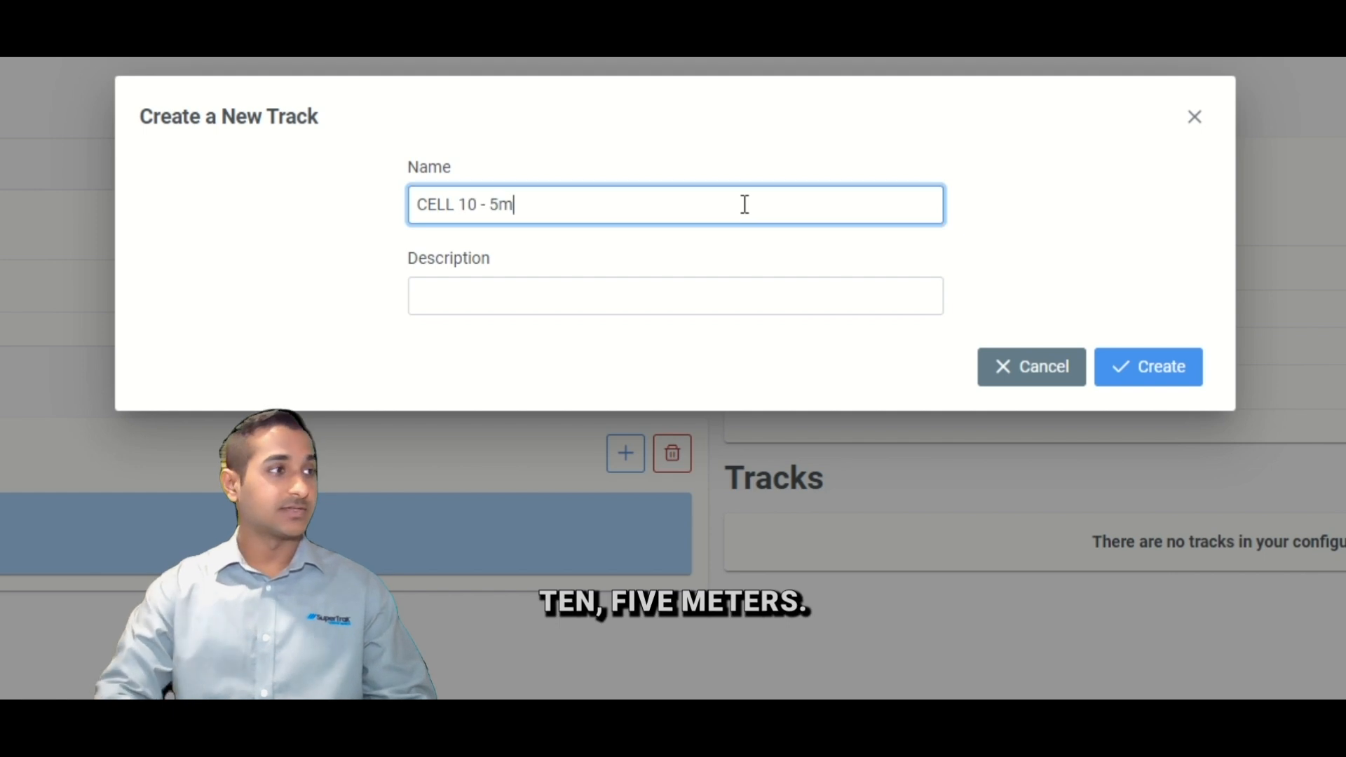
{"action": "key", "text": "ctrl+a"}
{"action": "key", "text": "ctrl+c"}
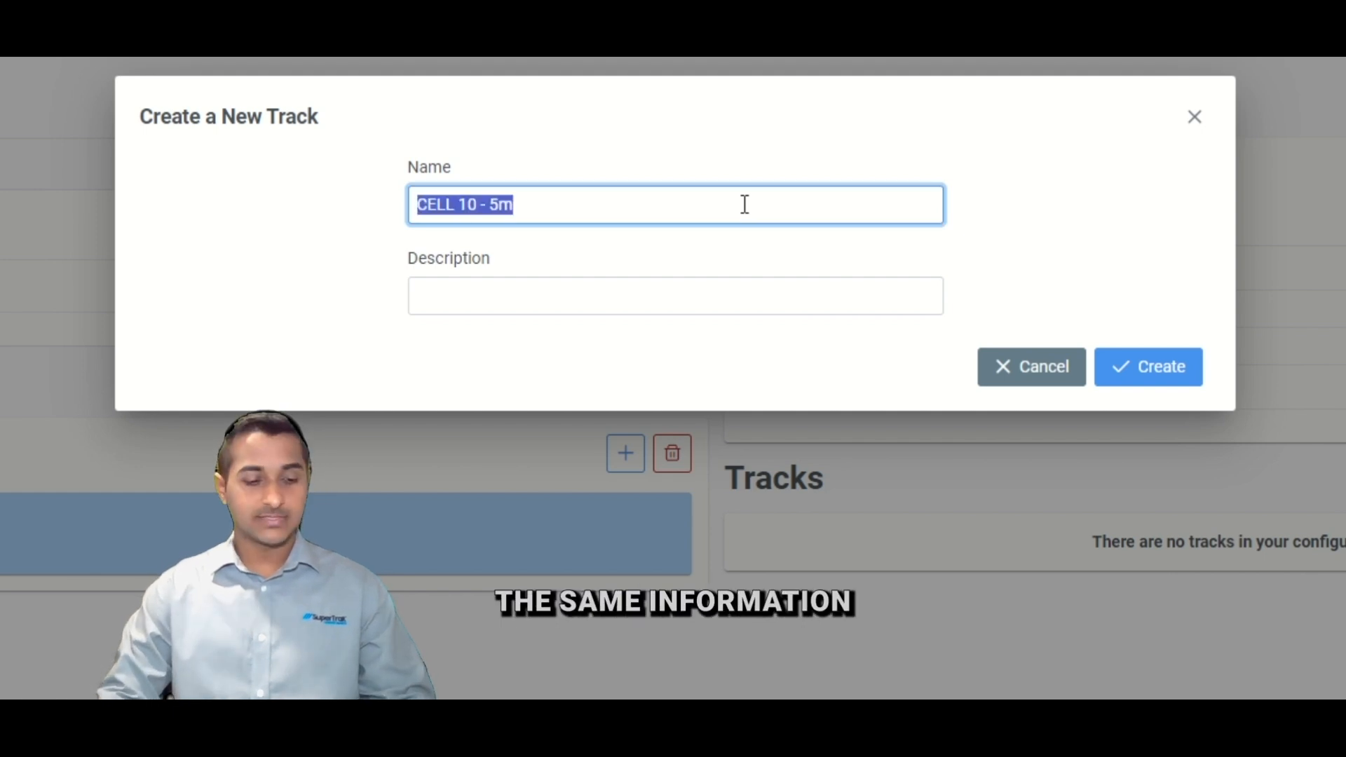
{"action": "key", "text": "Tab"}
{"action": "key", "text": "ctrl+v"}
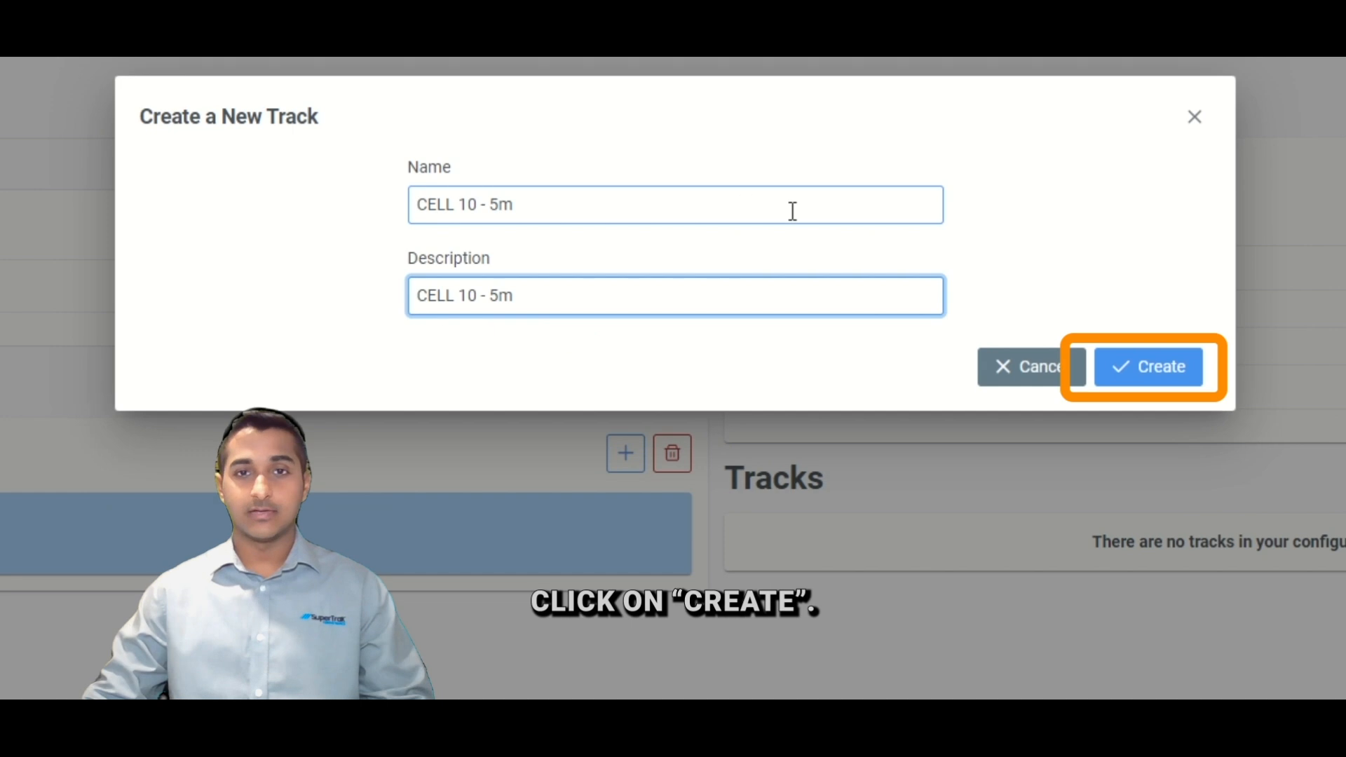
{"action": "left_click", "coordinate": [1130, 383]}
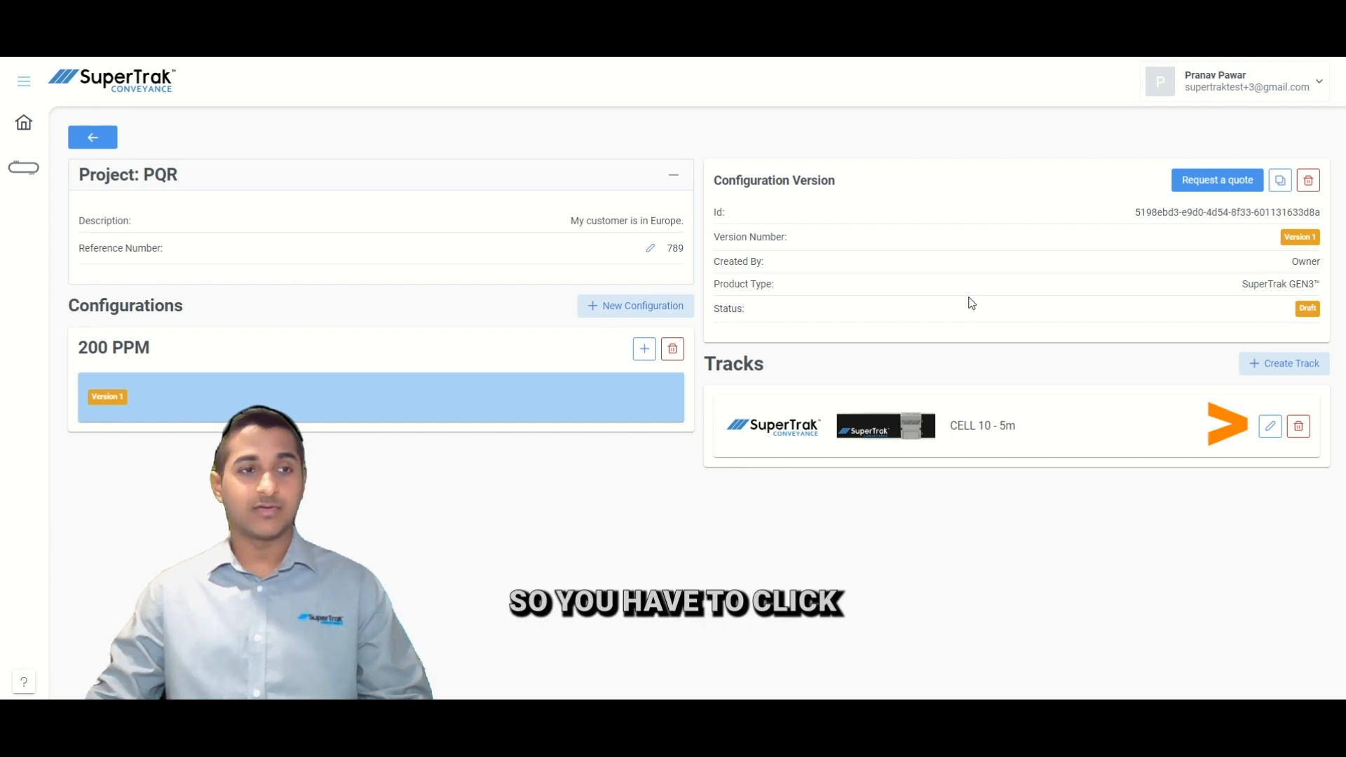
- Open the CELL 10 - 5m track for editing and choose the 500mm Wide Loop track type
{"action": "left_click", "coordinate": [1270, 427]}
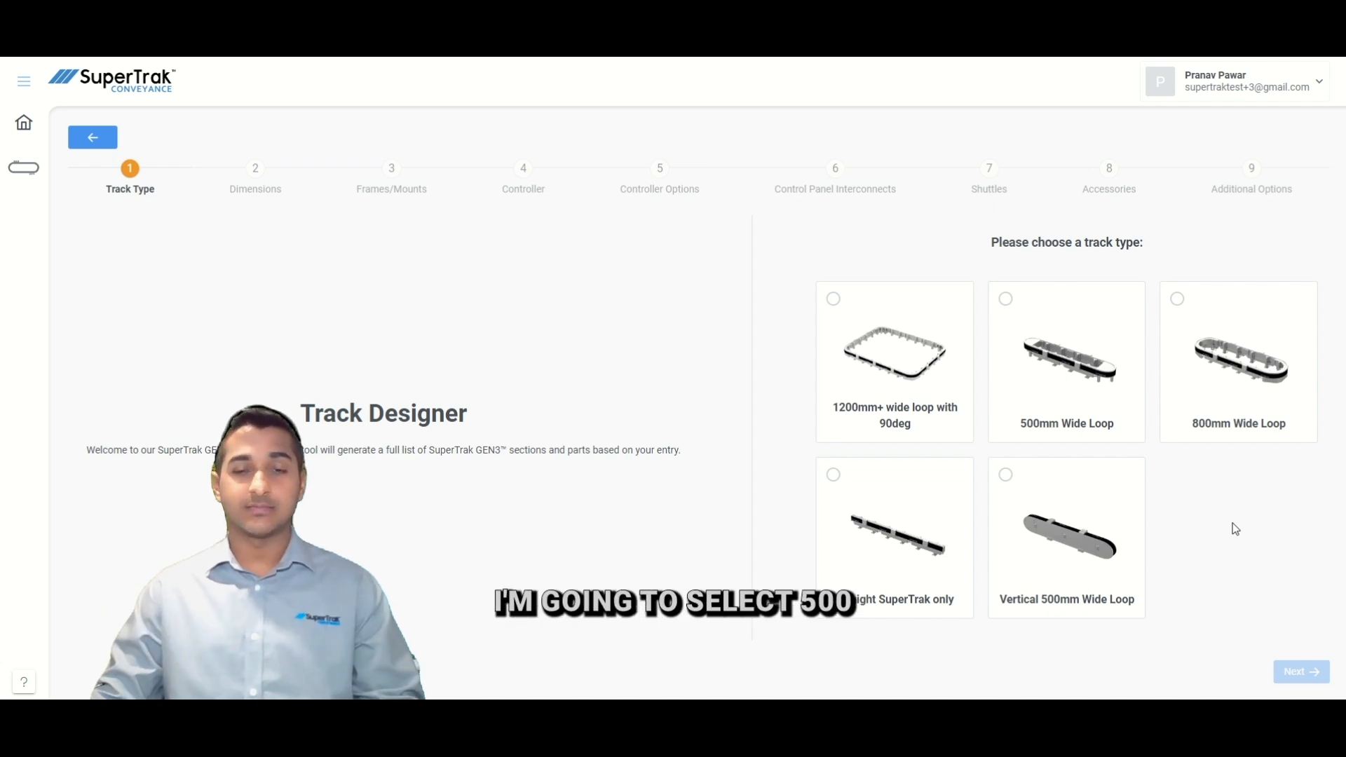
{"action": "left_click", "coordinate": [1059, 386]}
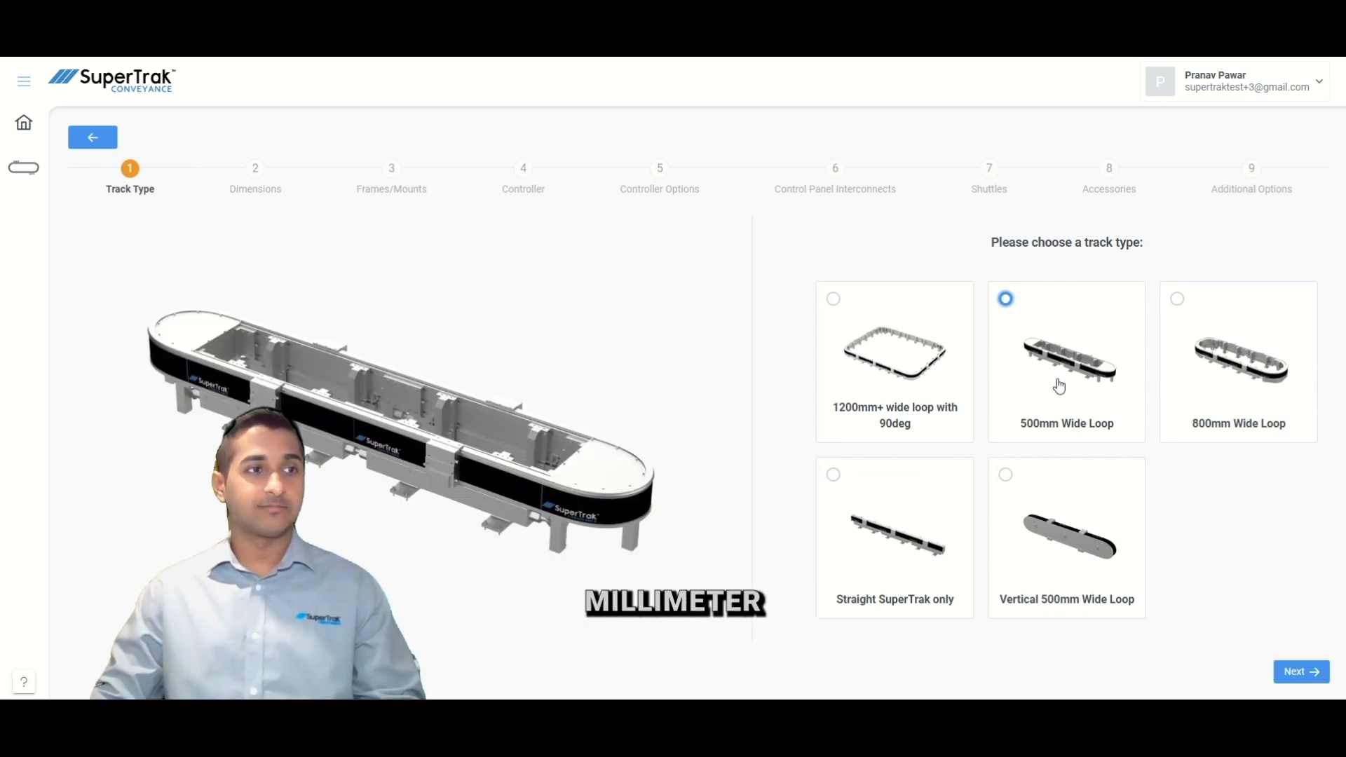
{"action": "left_click", "coordinate": [1285, 667]}
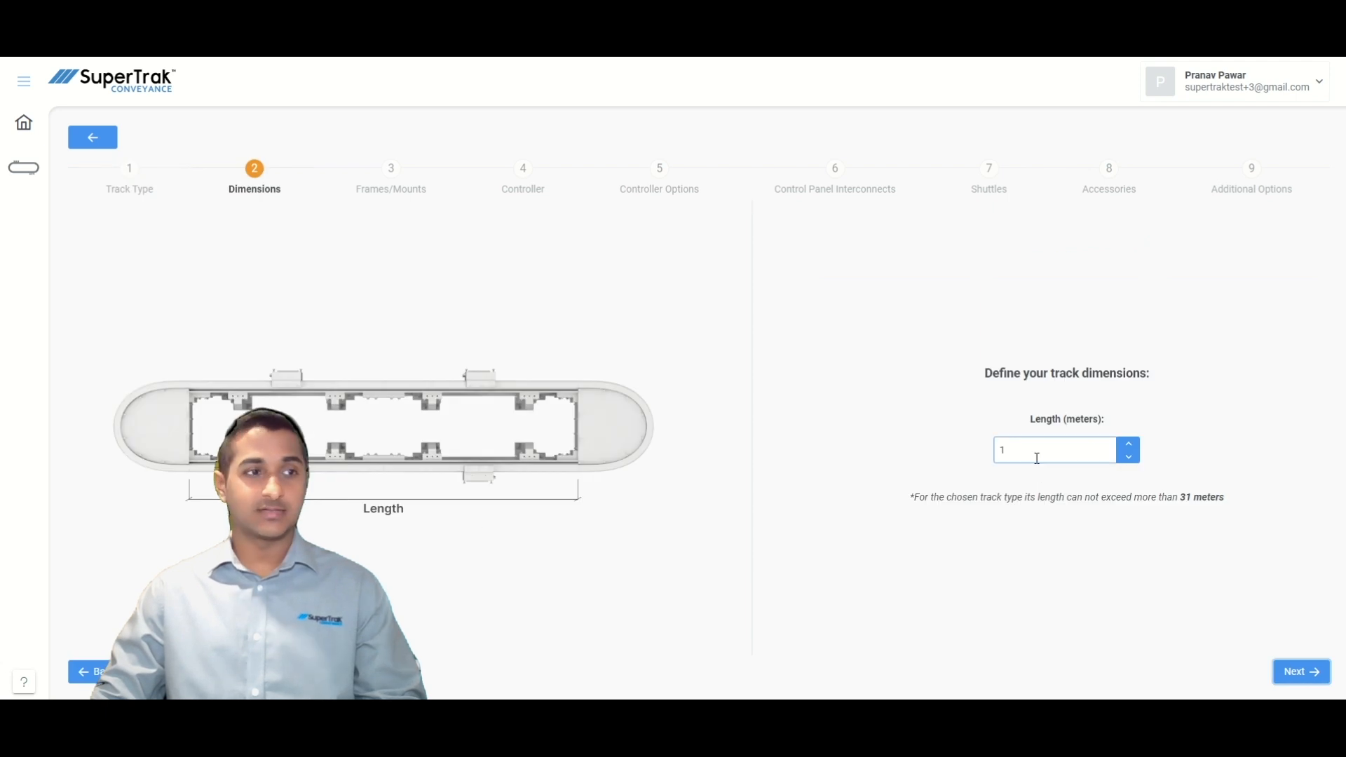
- Set the track length to 5 meters and continue past the dimensions stage
{"action": "double_click", "coordinate": [1035, 452]}
{"action": "type", "text": "5"}
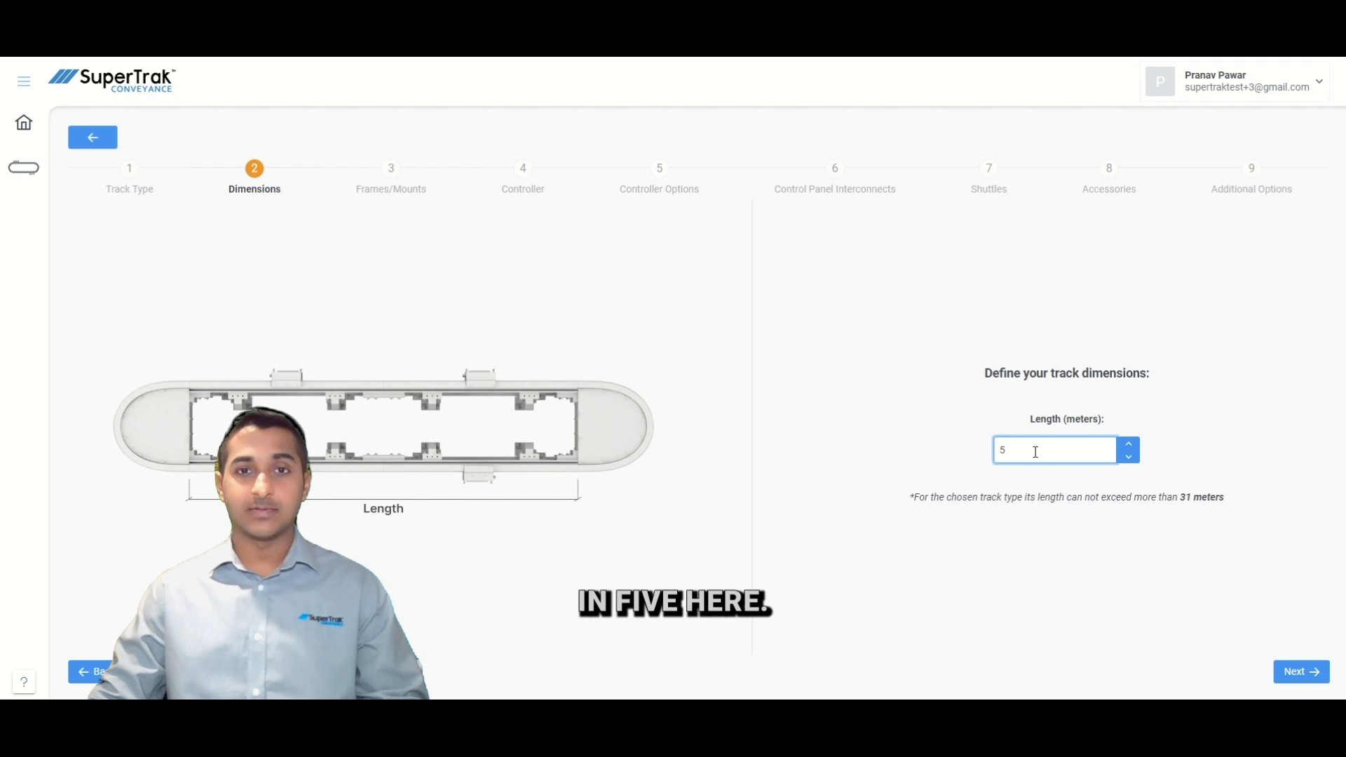
{"action": "left_click", "coordinate": [1060, 468]}
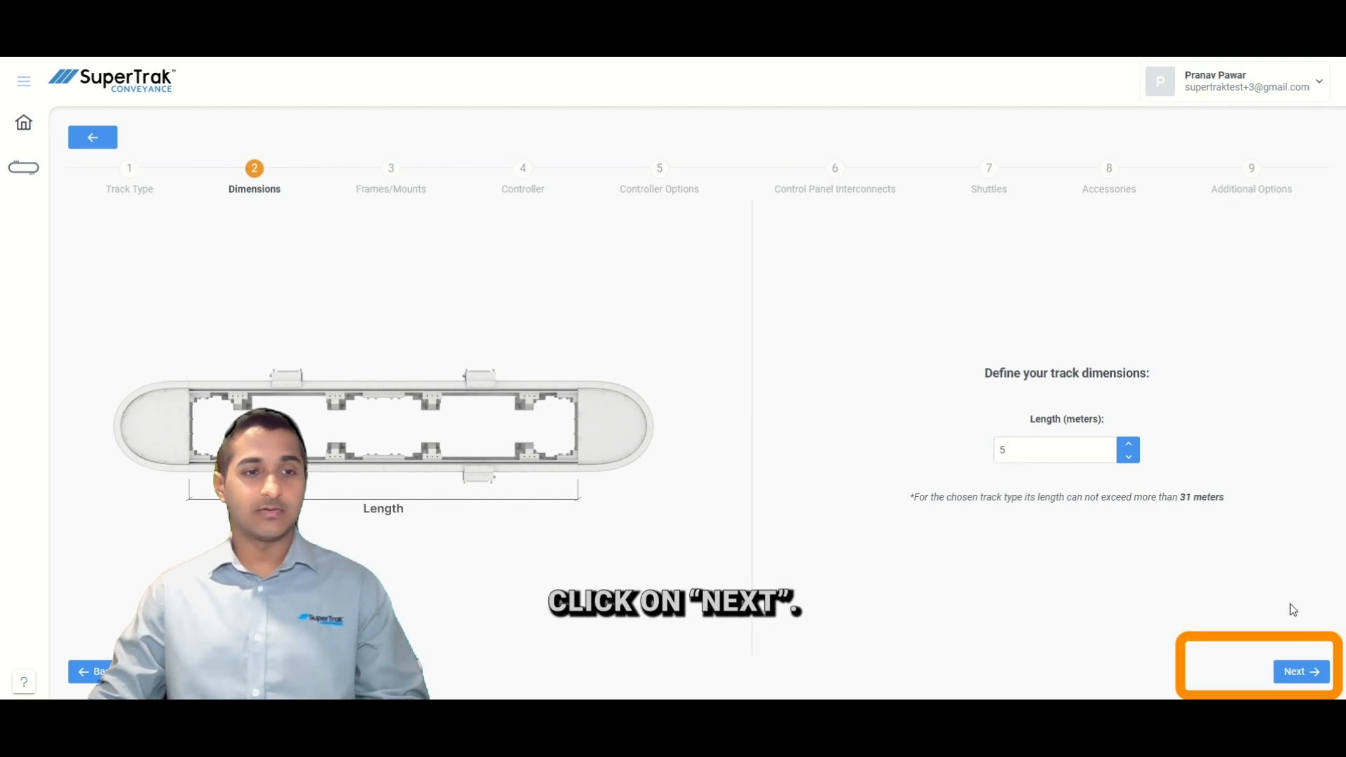
{"action": "left_click", "coordinate": [1307, 673]}
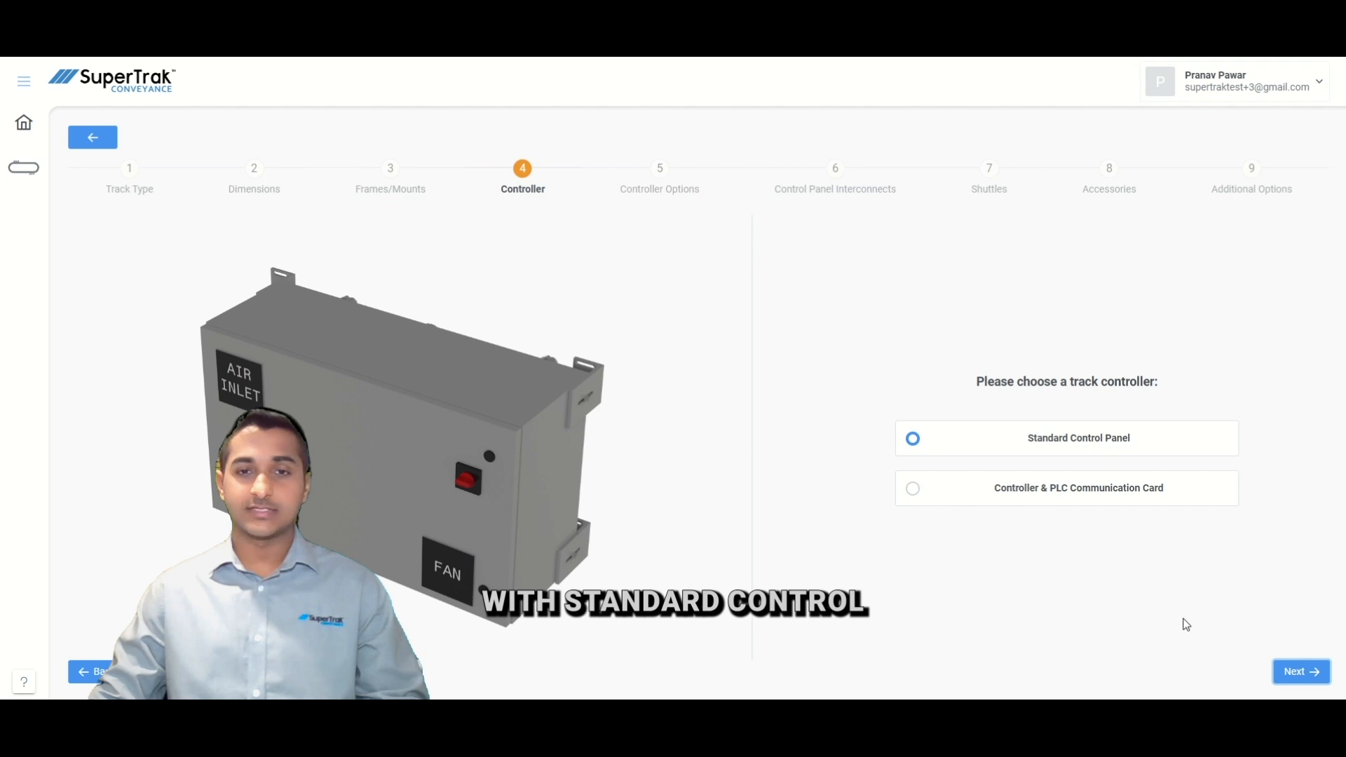
- Keep the Standard Control Panel as controller and choose the 400Y230VAC electrical standard with the PROFINET PLC interface
{"action": "left_click", "coordinate": [1292, 671]}
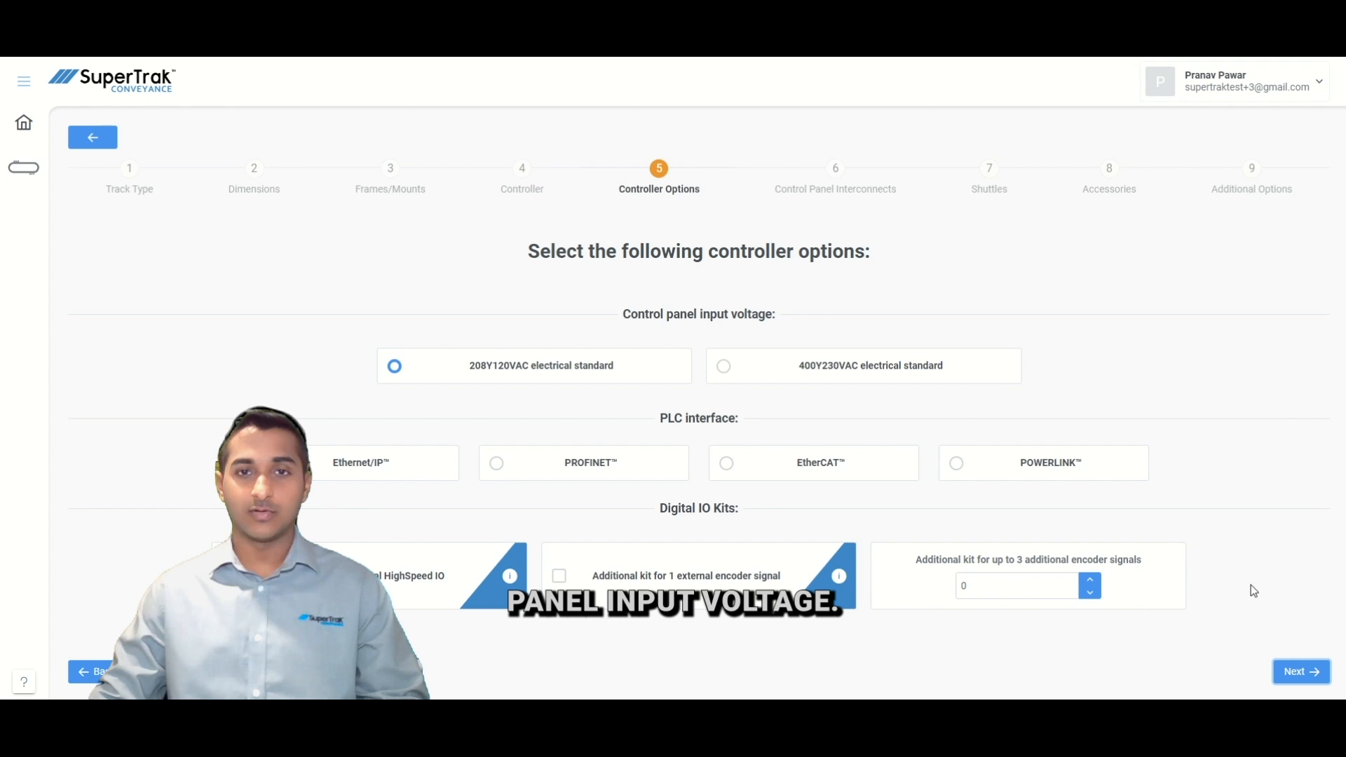
{"action": "left_click", "coordinate": [817, 378]}
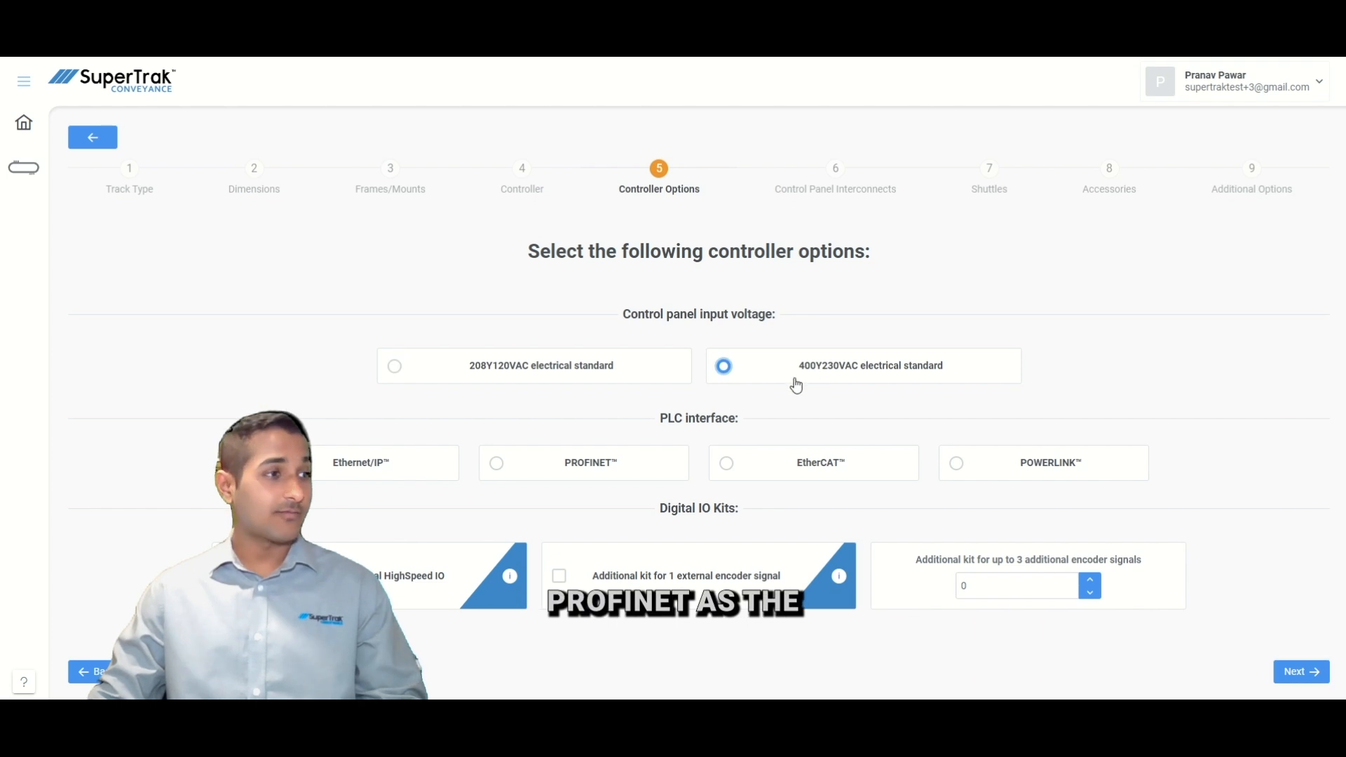
{"action": "left_click", "coordinate": [650, 461]}
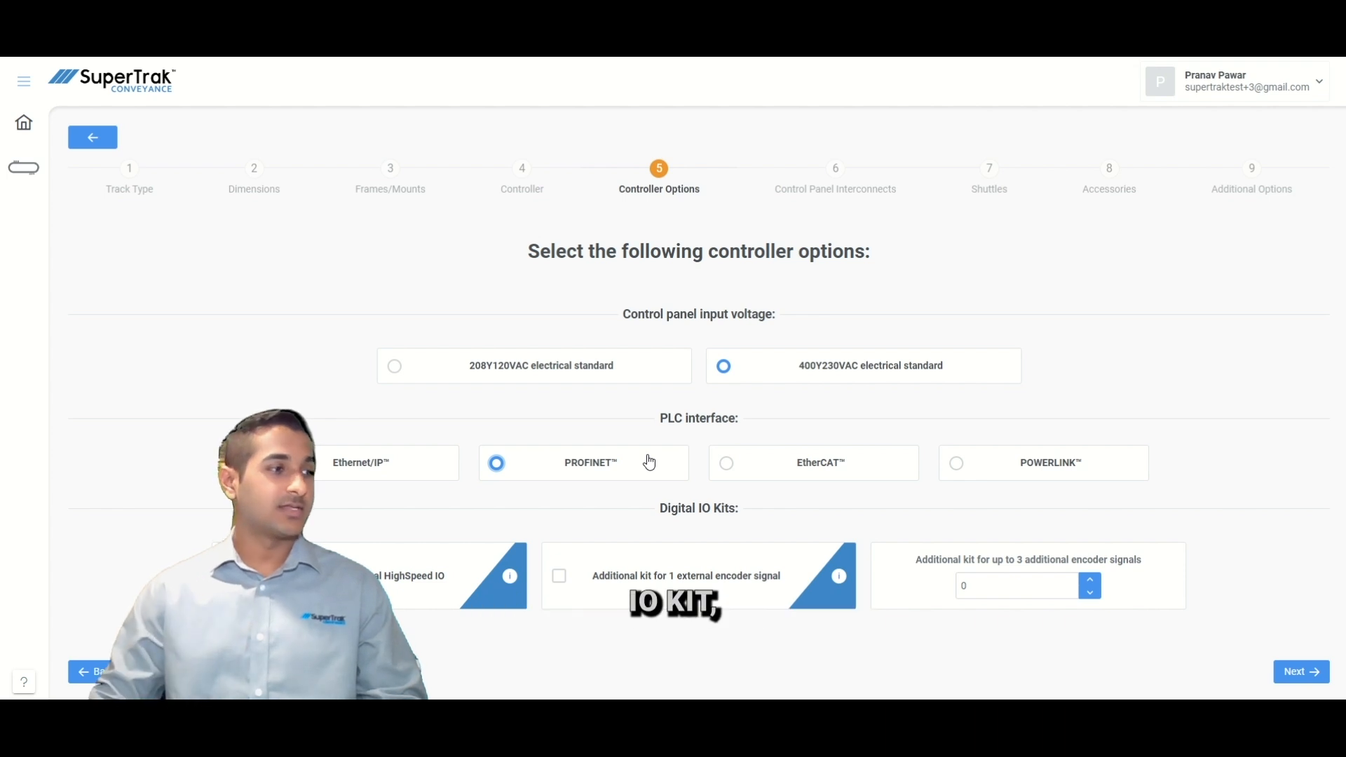
- Read the description of the external HighSpeed IO kit, and keep the 2 meters e-turn to control panel interconnect length
{"action": "left_click", "coordinate": [511, 578]}
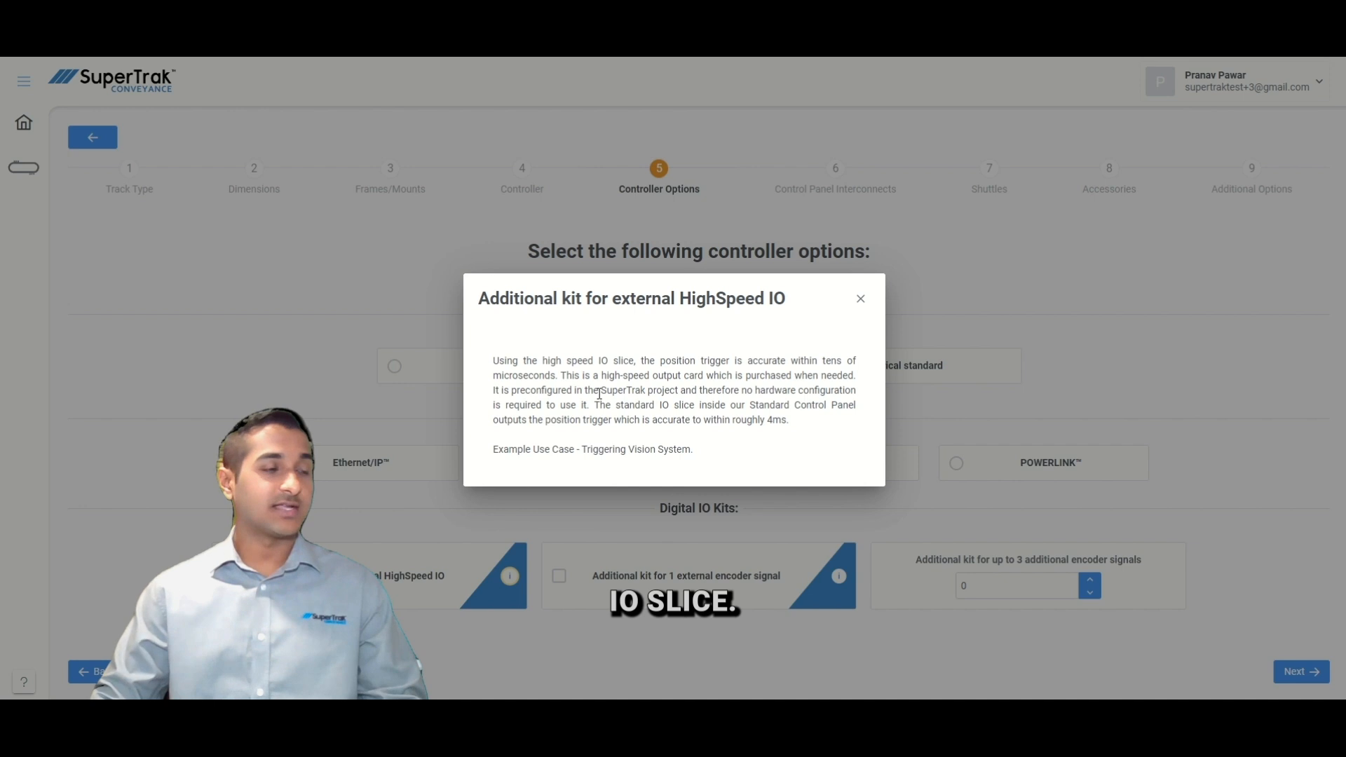
{"action": "left_click", "coordinate": [863, 300]}
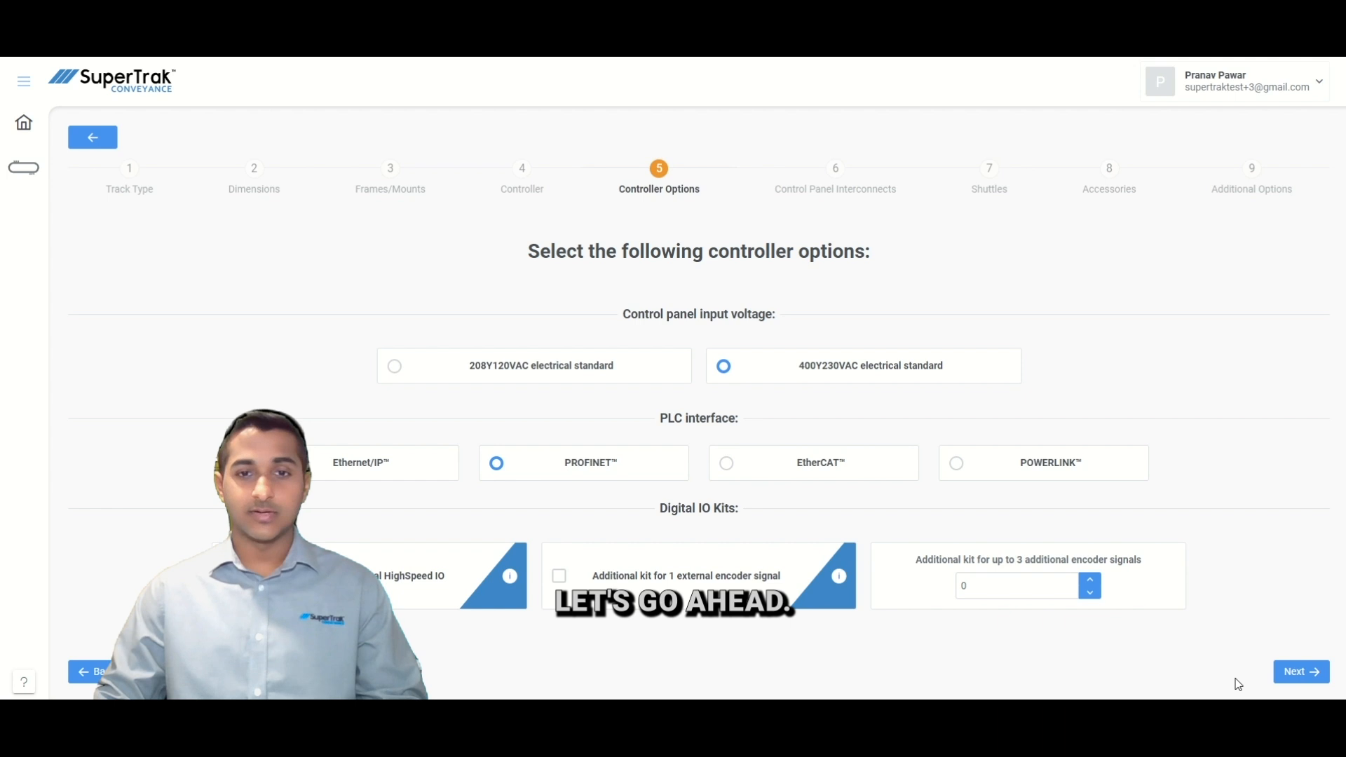
{"action": "left_click", "coordinate": [1287, 675]}
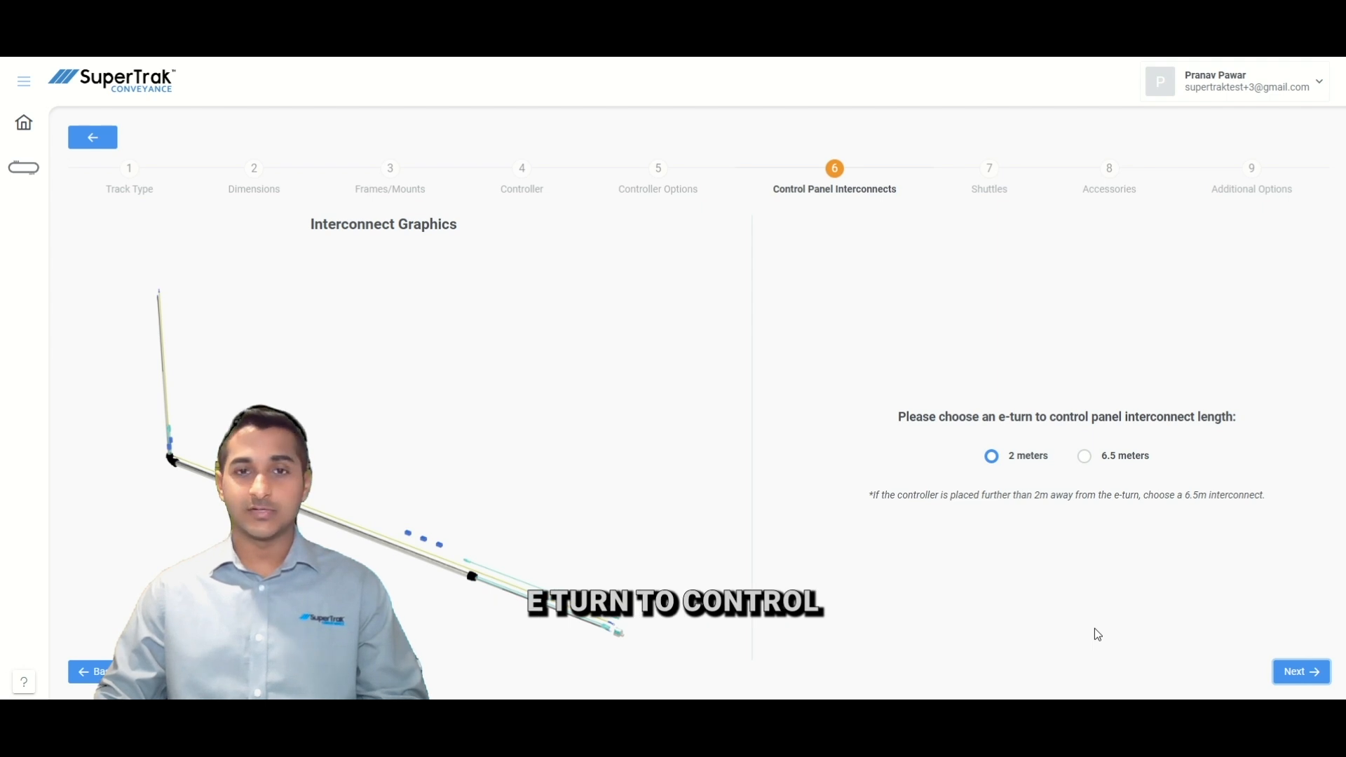
{"action": "left_click", "coordinate": [1299, 674]}
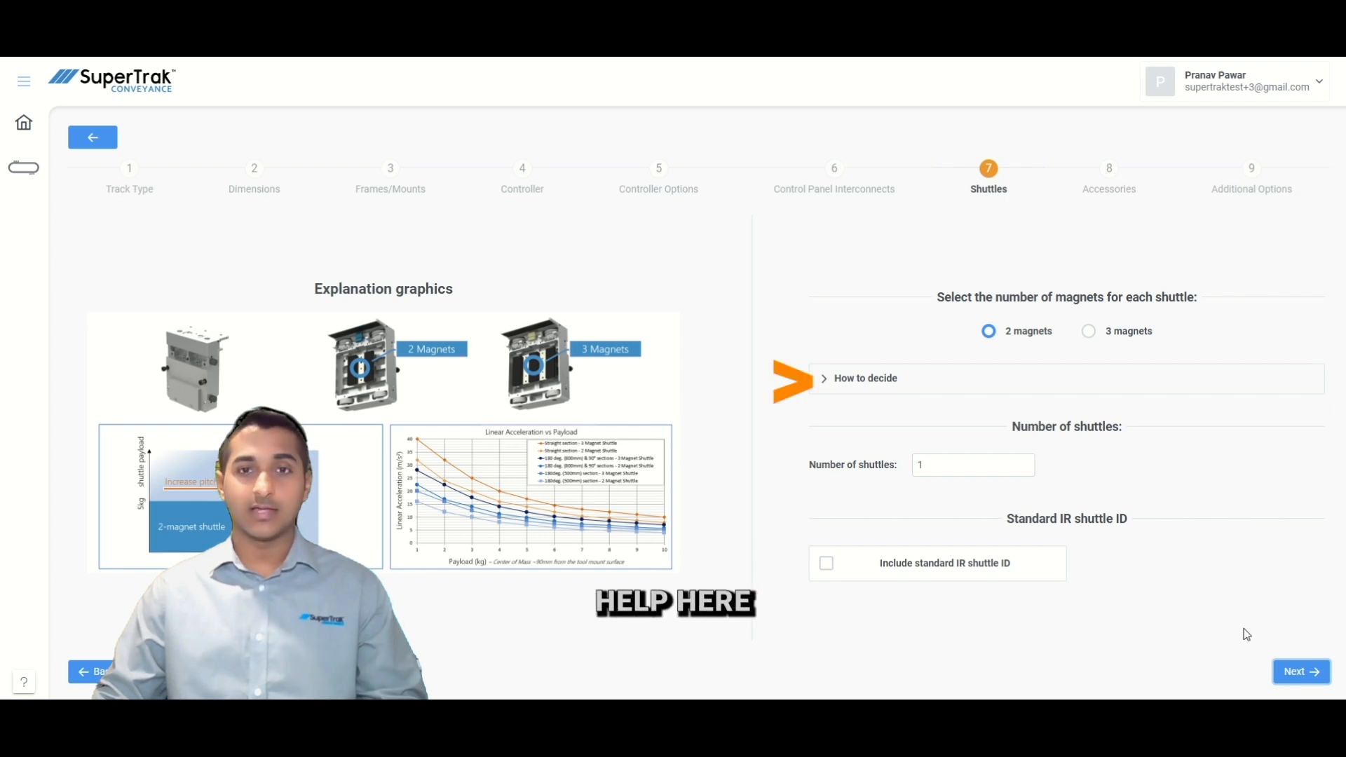
- Calculate the recommended number of magnets per shuttle for a 160 mm fixture length and a 6 kg payload
{"action": "left_click", "coordinate": [824, 393]}
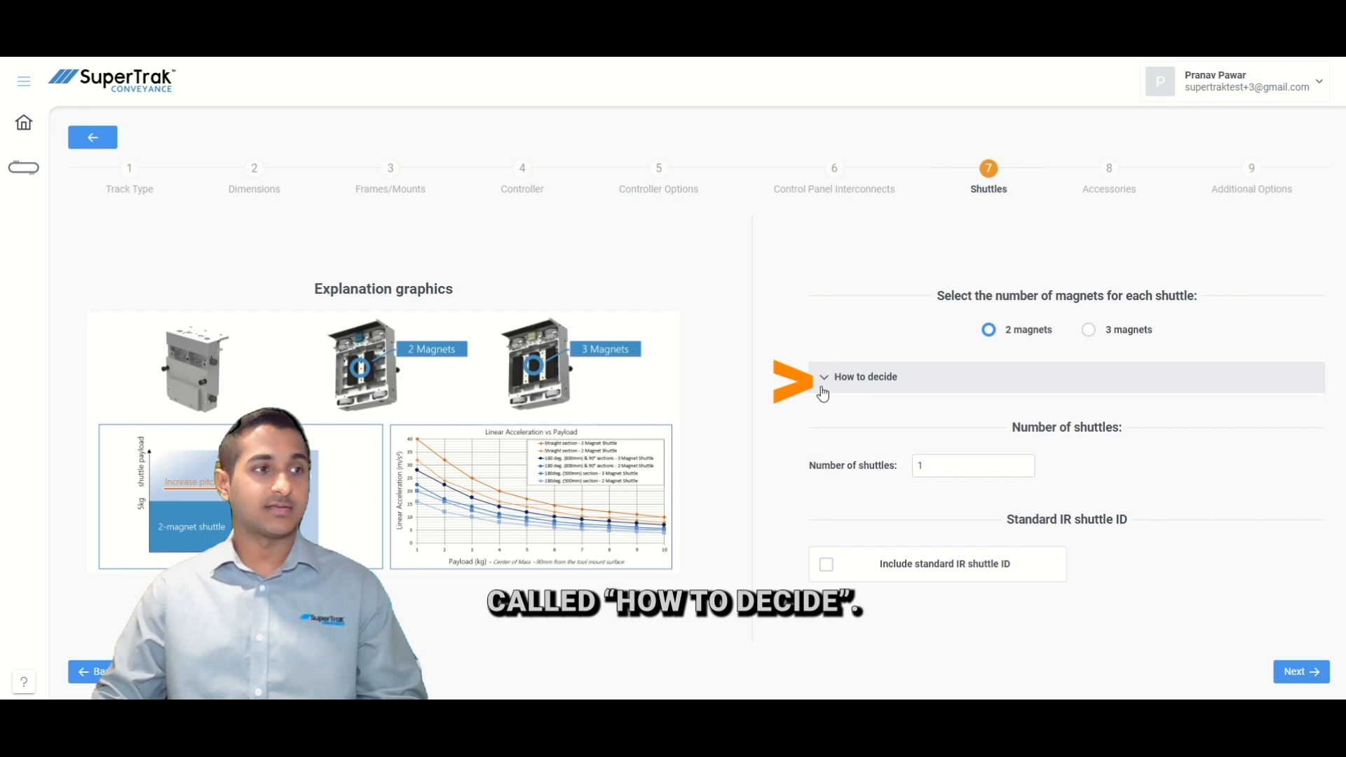
{"action": "left_click", "coordinate": [953, 393]}
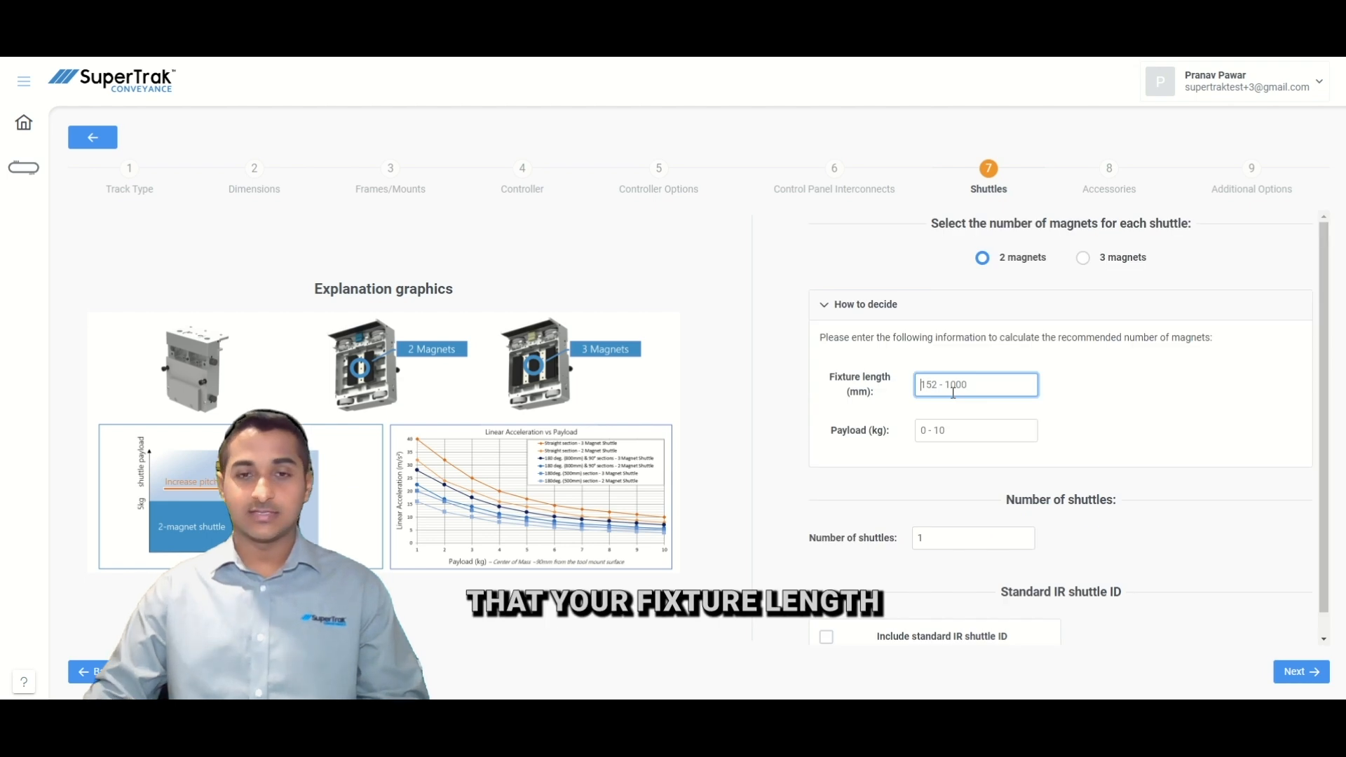
{"action": "type", "text": "160"}
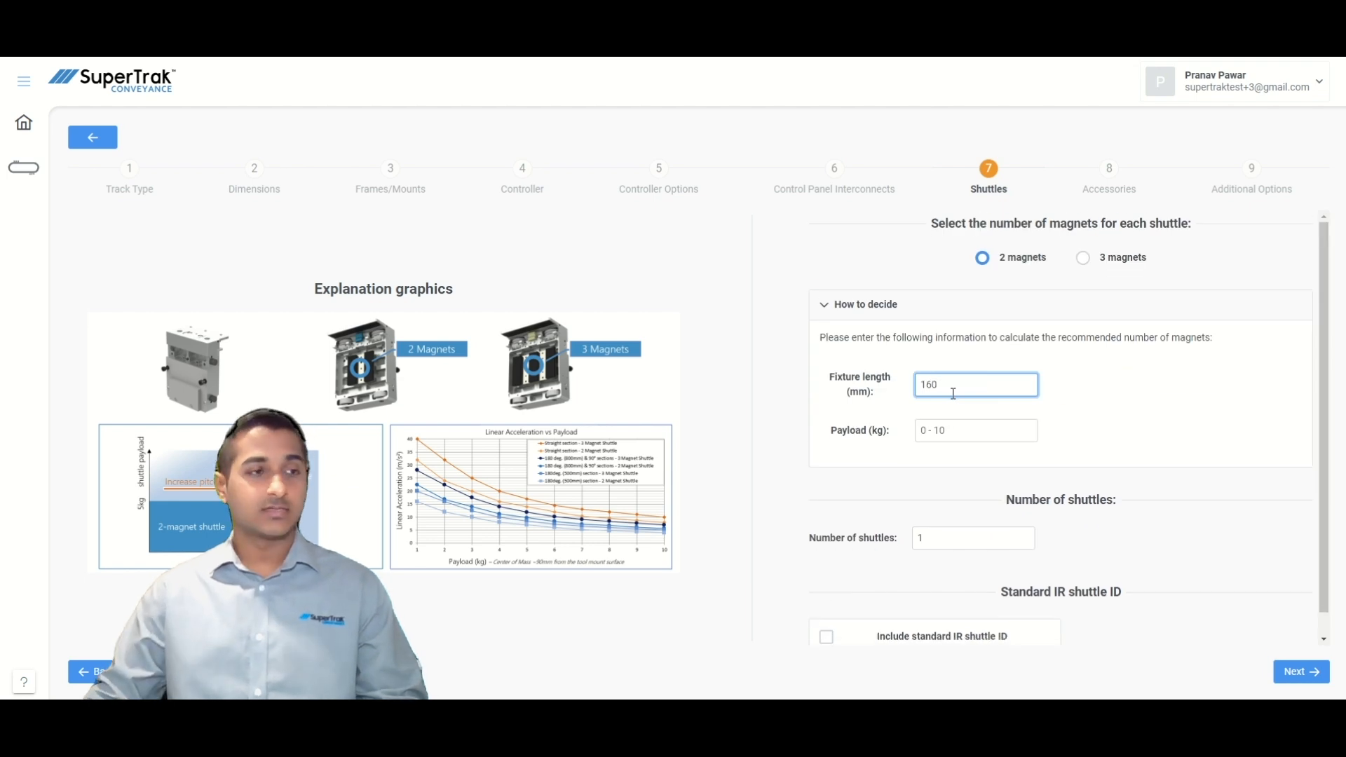
{"action": "left_click", "coordinate": [957, 431]}
{"action": "type", "text": "6"}
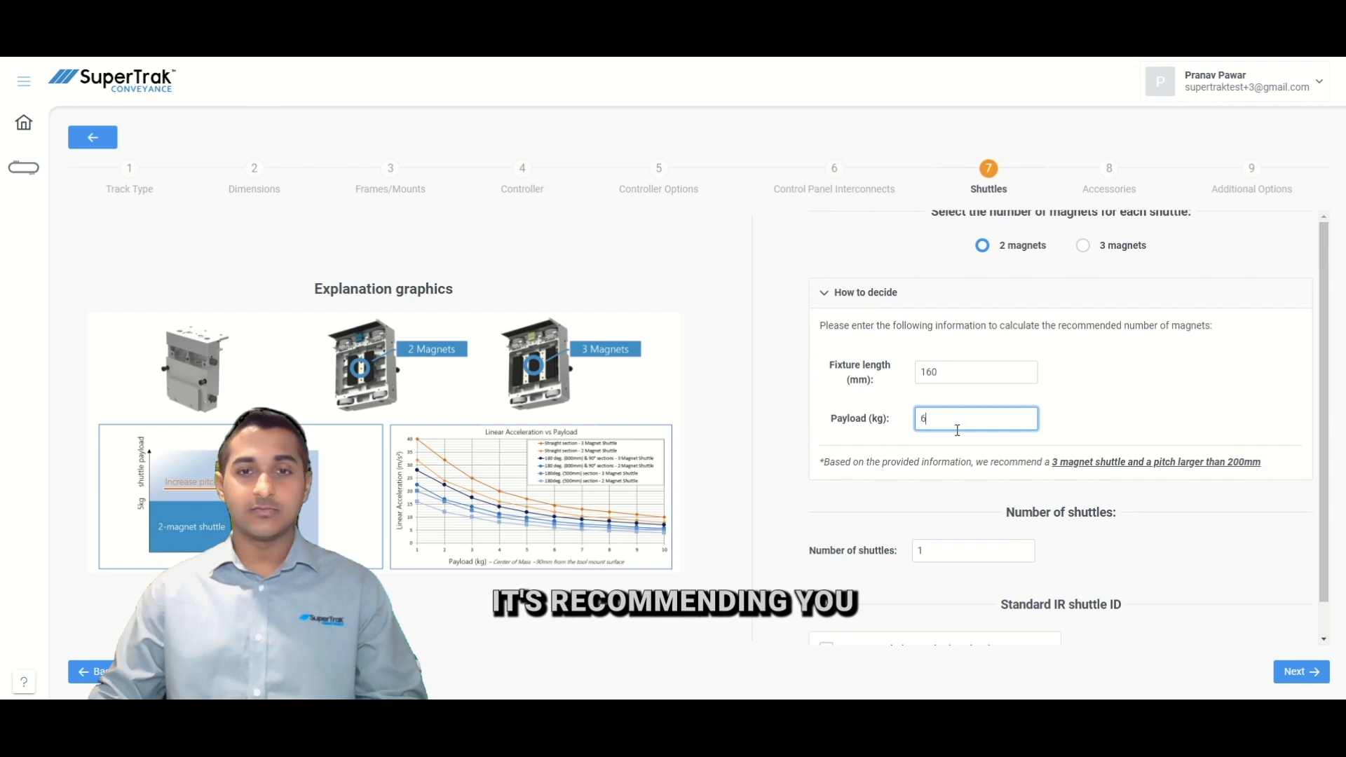
- Select 3 magnets for each shuttle and set the number of shuttles to 30
{"action": "left_click", "coordinate": [1091, 436]}
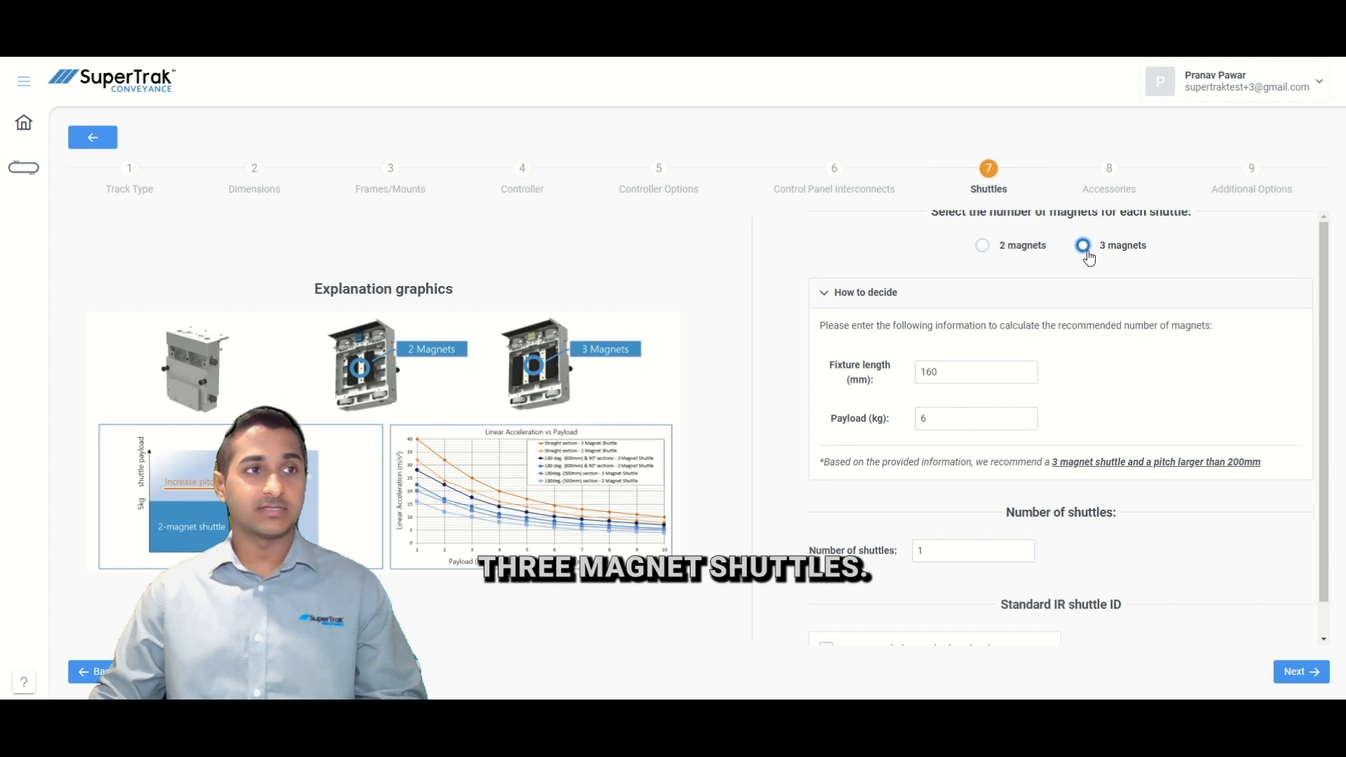
{"action": "left_click", "coordinate": [828, 293]}
{"action": "left_click", "coordinate": [974, 465]}
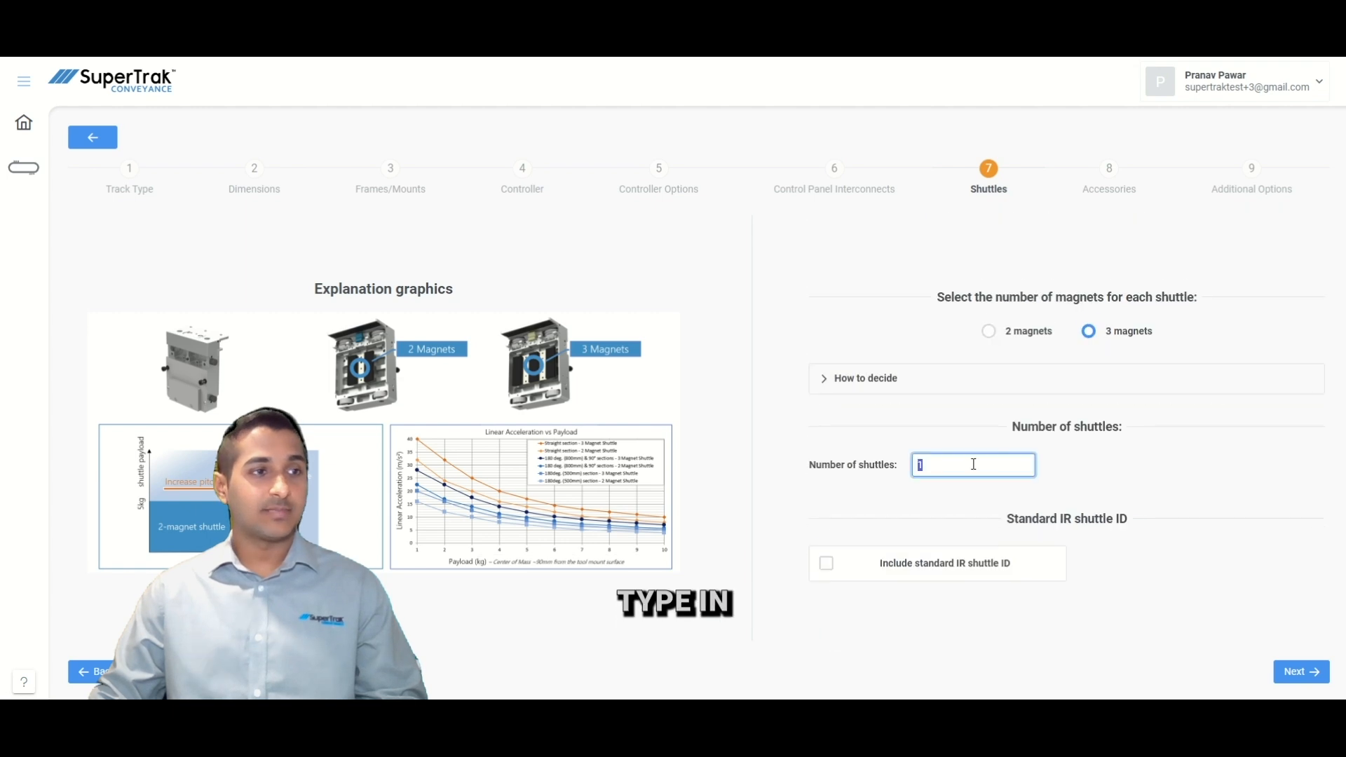
{"action": "type", "text": "30"}
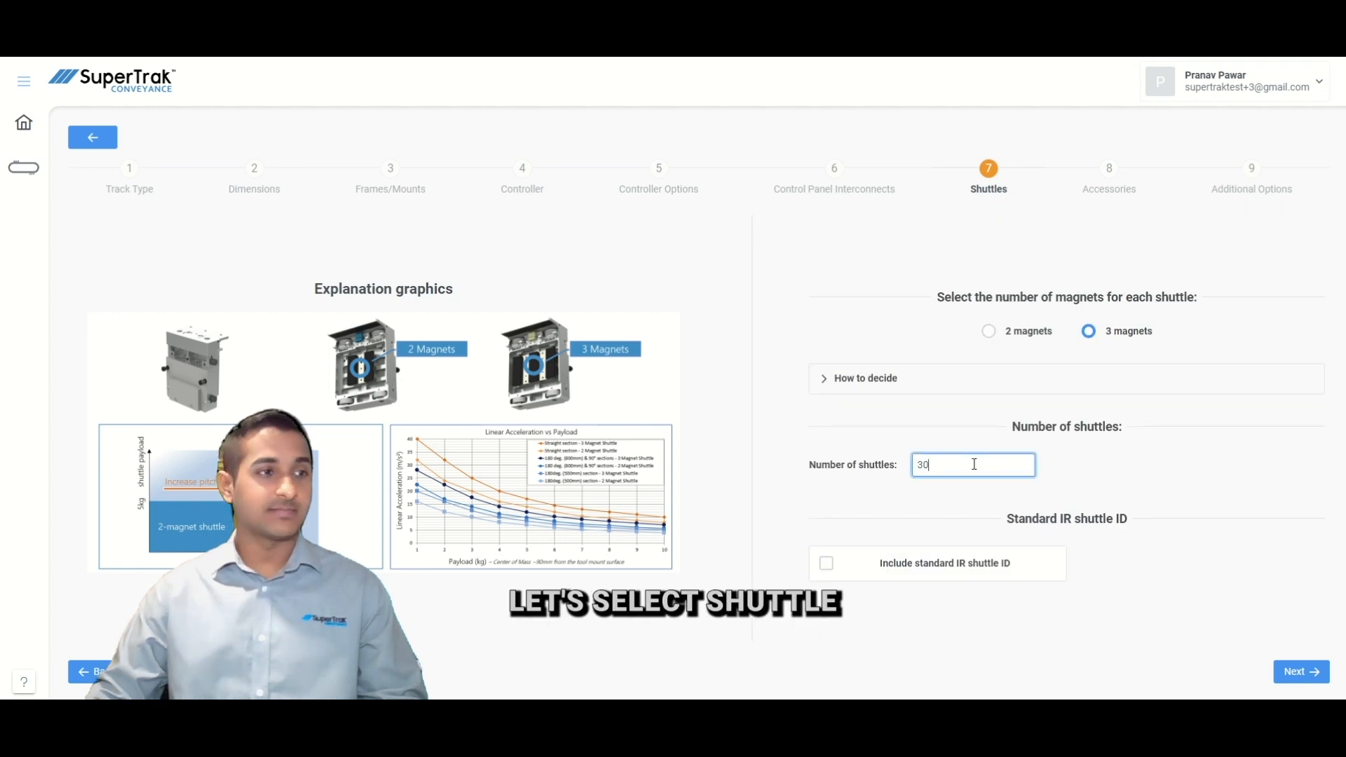
- Include the standard IR shuttle ID, and view the Shuttle Setup Tool Kit information without adding any accessories
{"action": "left_click", "coordinate": [1082, 471]}
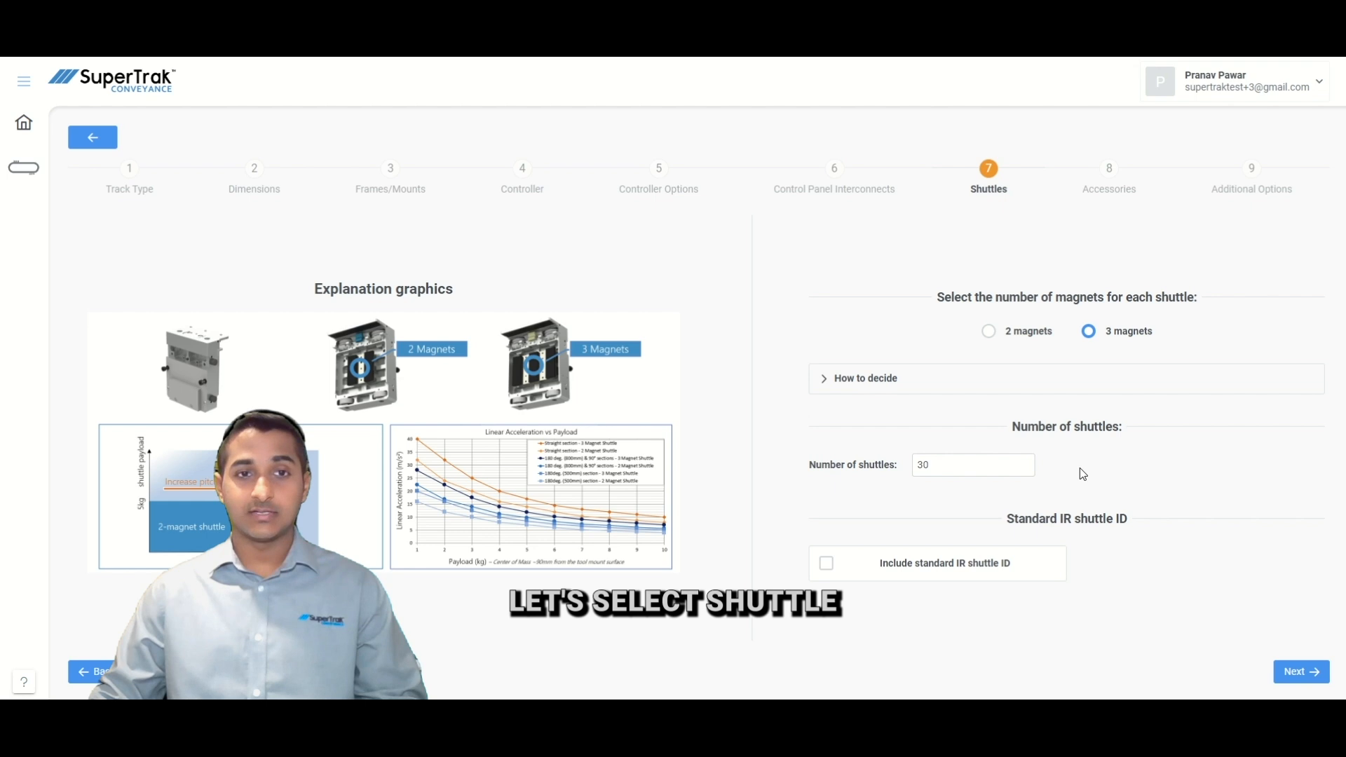
{"action": "left_click", "coordinate": [828, 565]}
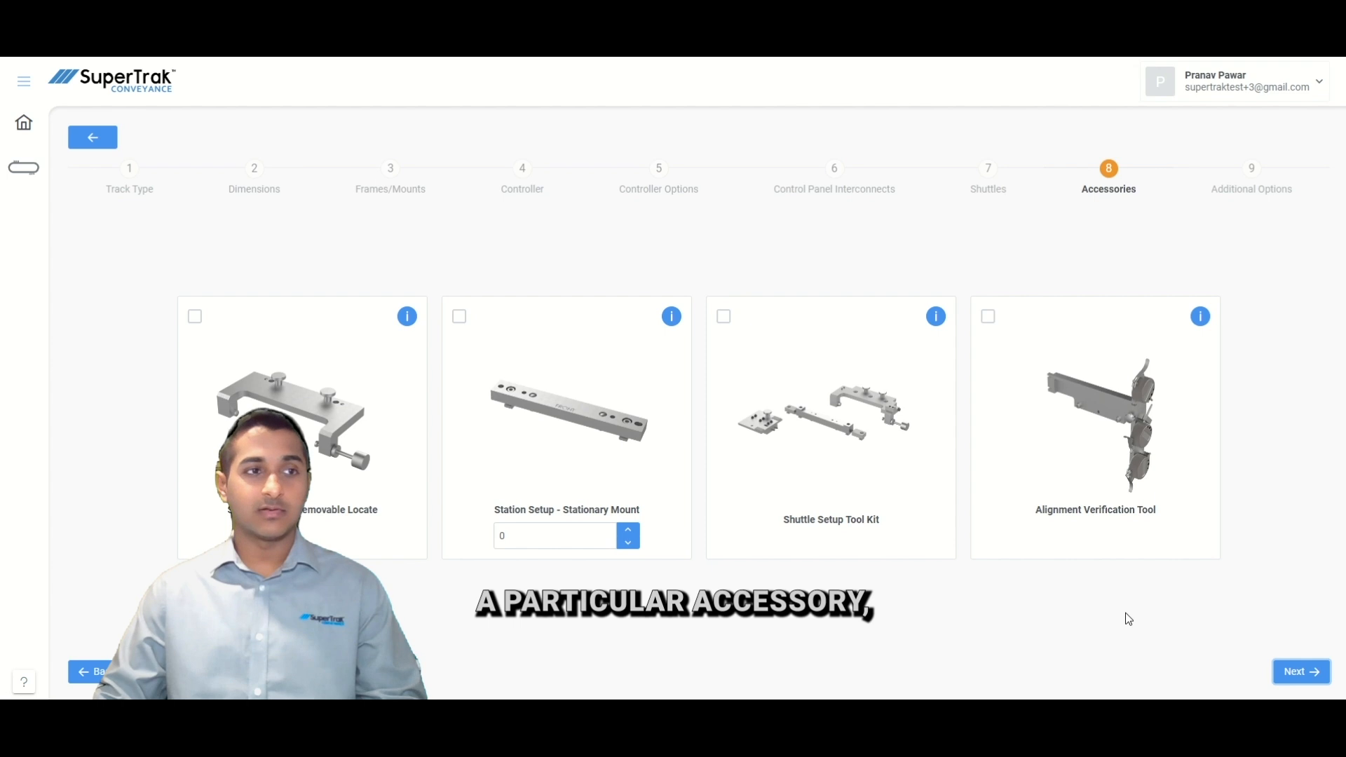
{"action": "left_click", "coordinate": [937, 319]}
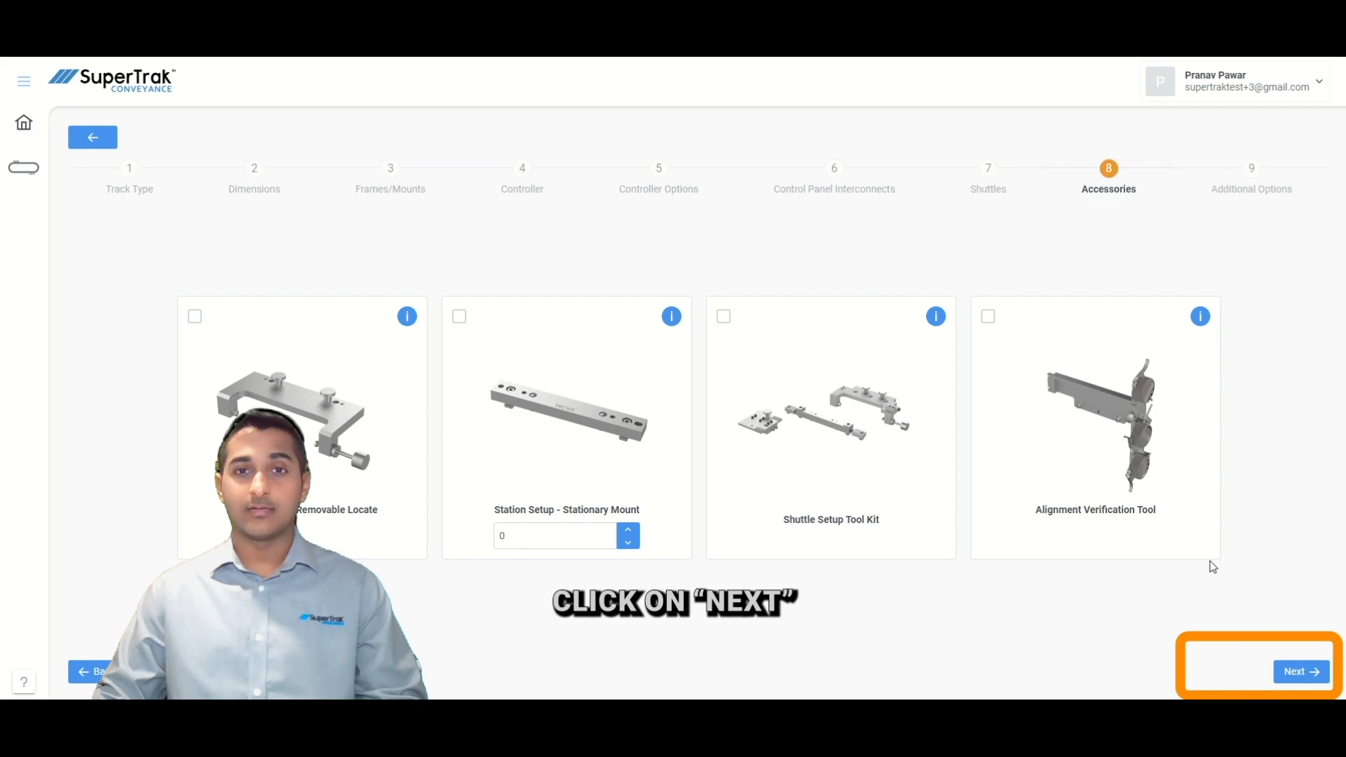
{"action": "left_click", "coordinate": [1299, 670]}
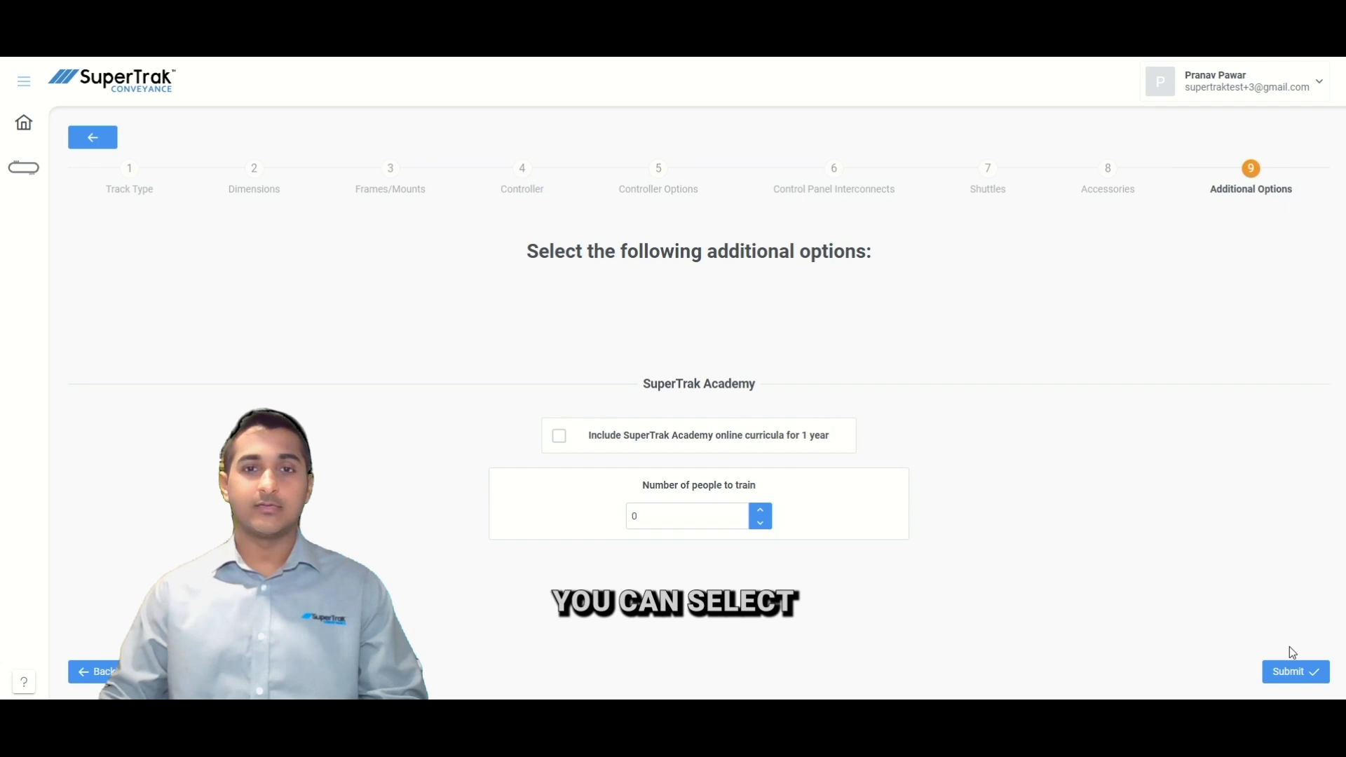
- Include the SuperTrak Academy online curricula for 1 year with 3 people to train, and submit the track design
{"action": "left_click", "coordinate": [559, 436]}
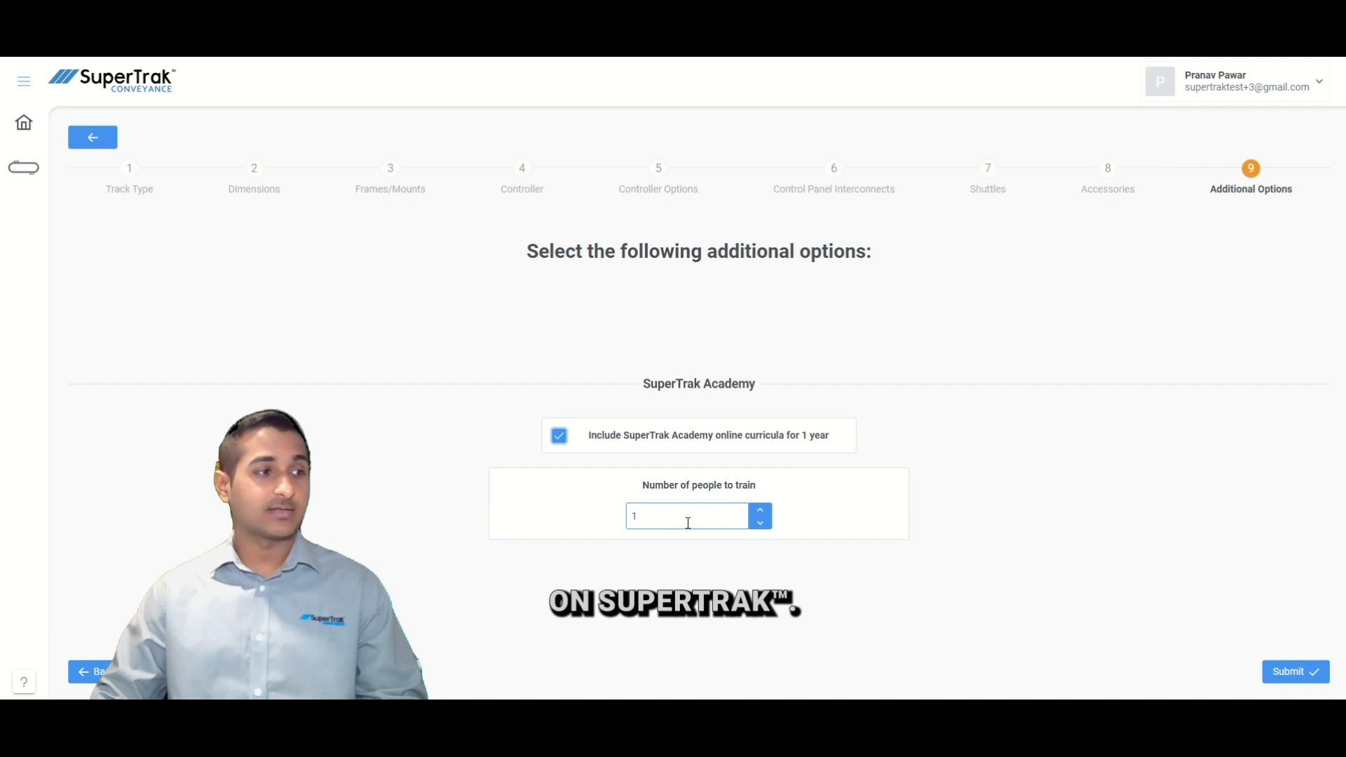
{"action": "double_click", "coordinate": [691, 511]}
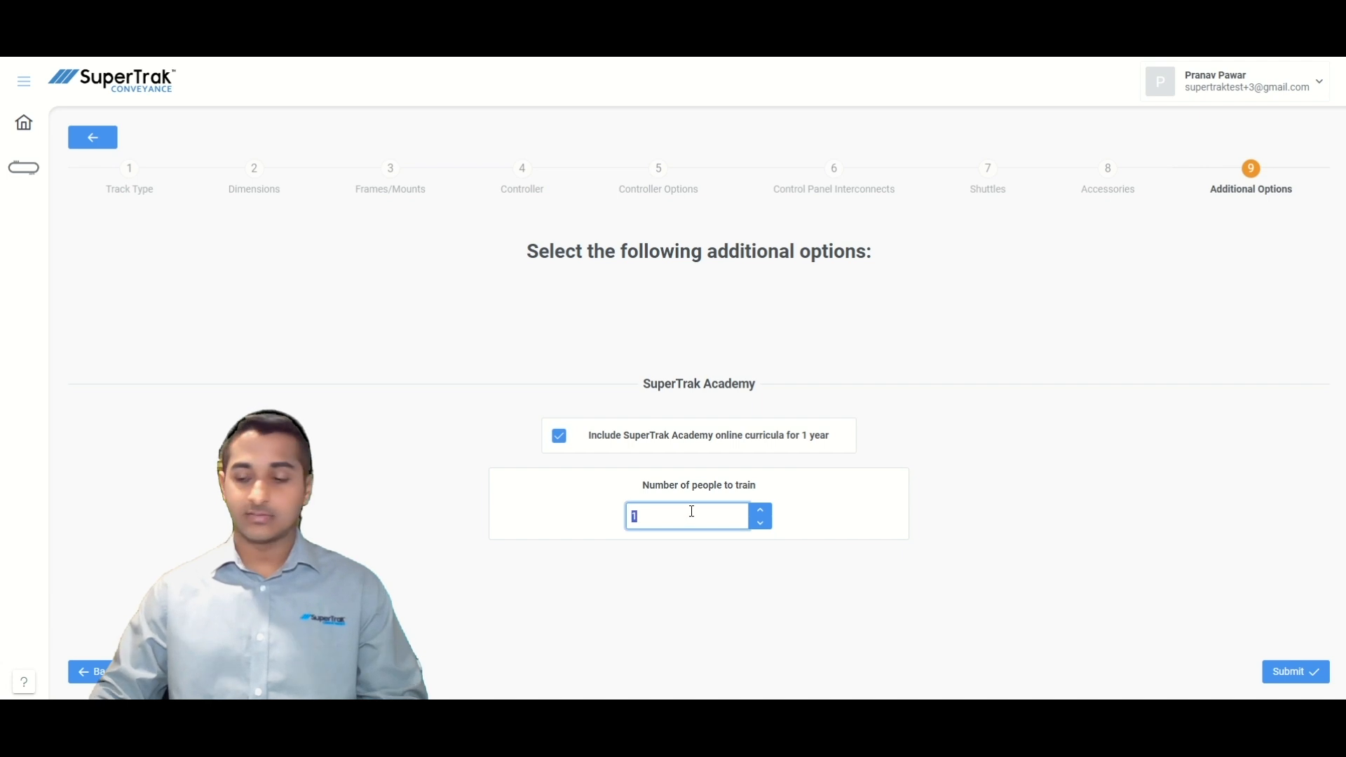
{"action": "type", "text": "3"}
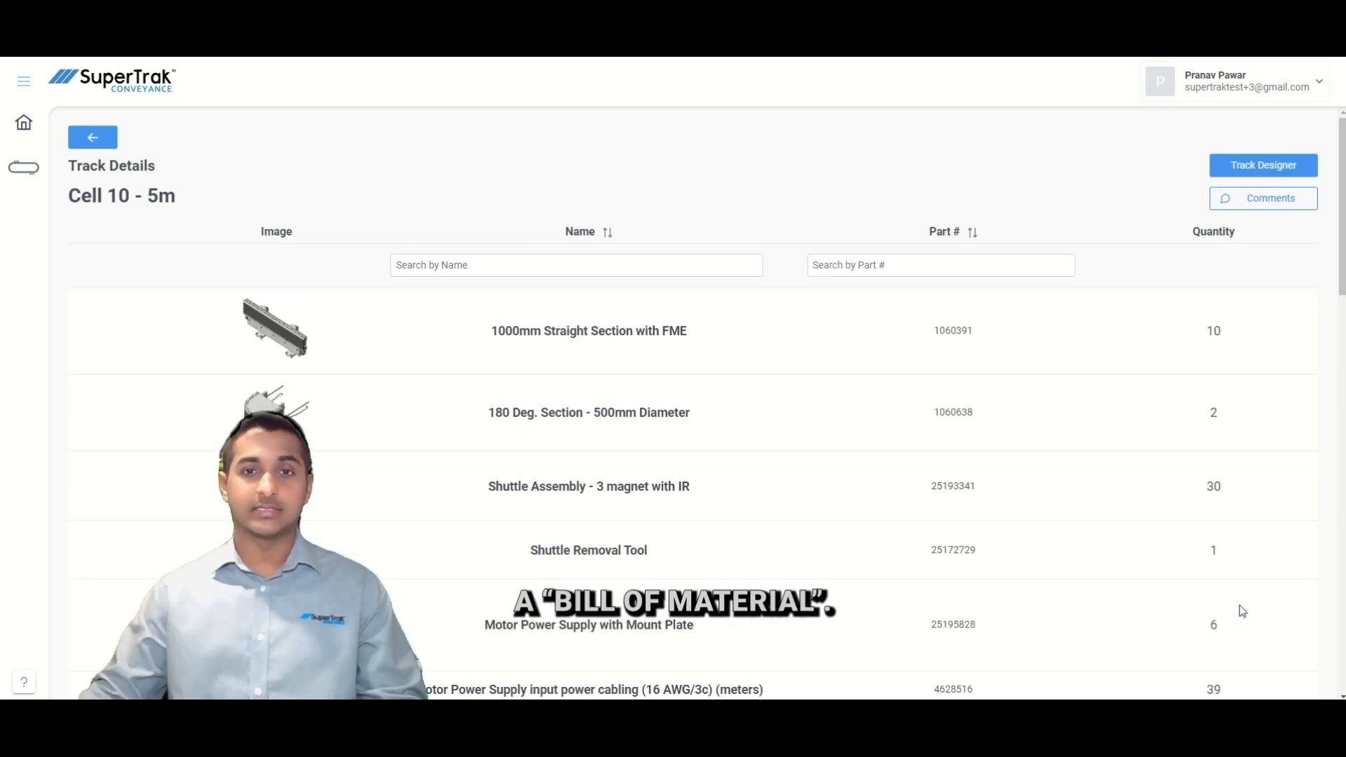
- Review the track's bill of materials and included items, and add the comment "Test comment"
{"action": "scroll", "coordinate": [1042, 559], "scroll_direction": "down", "scroll_amount": 2}
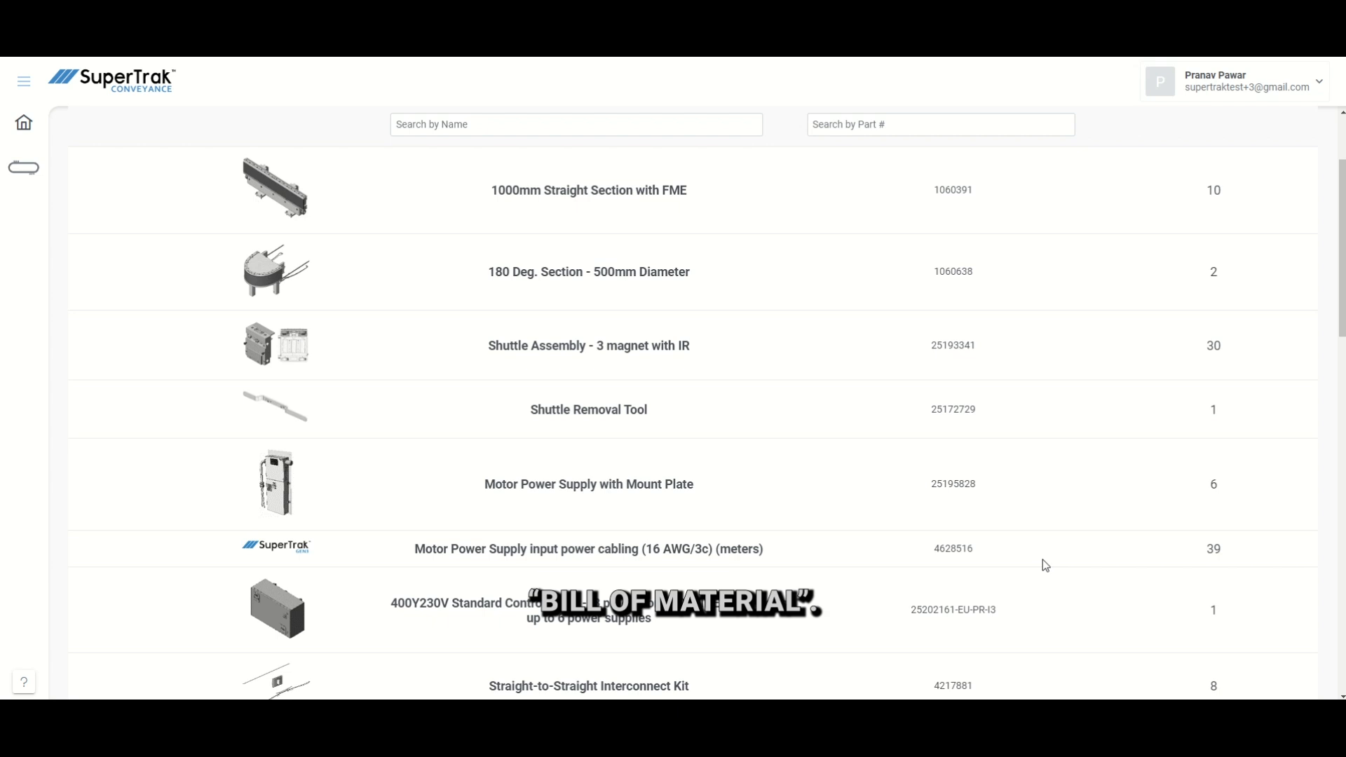
{"action": "scroll", "coordinate": [1042, 559], "scroll_direction": "down", "scroll_amount": 15}
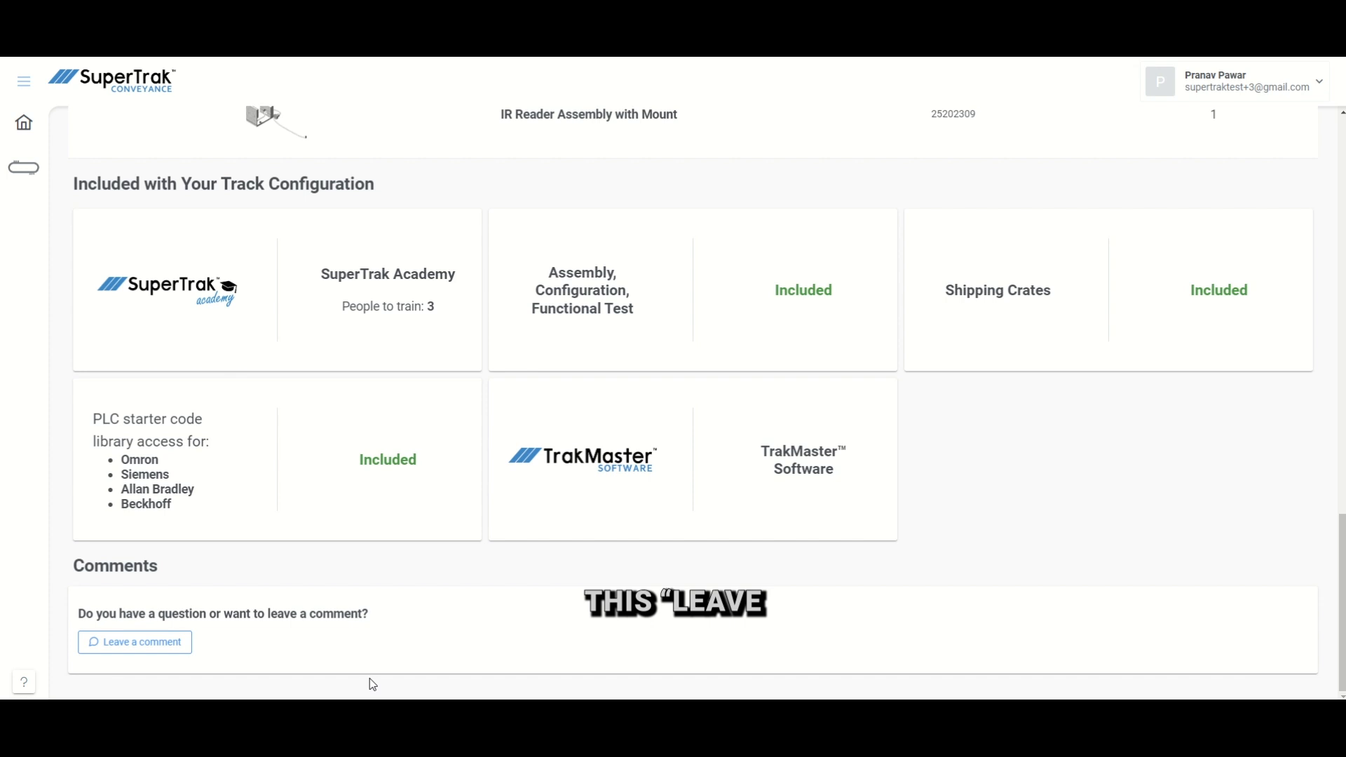
{"action": "left_click", "coordinate": [177, 643]}
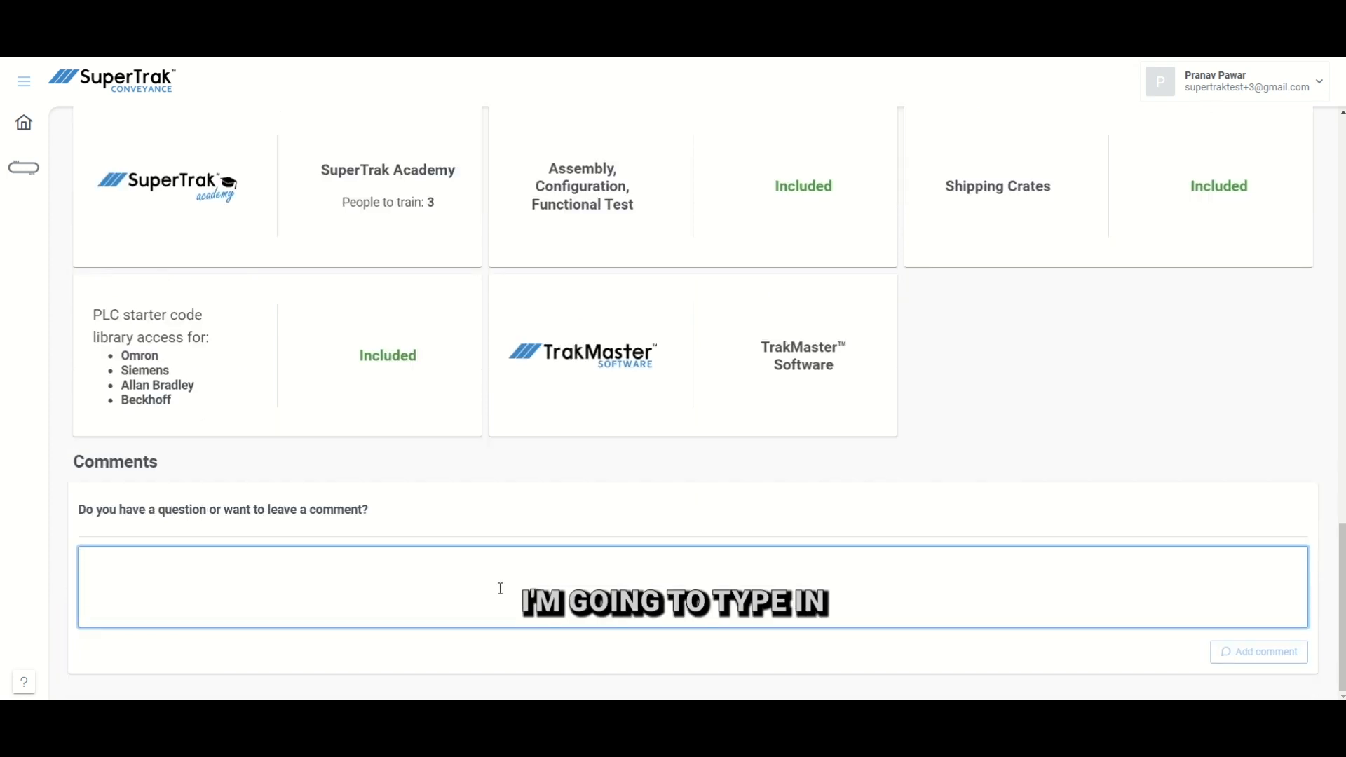
{"action": "type", "text": "Test comment"}
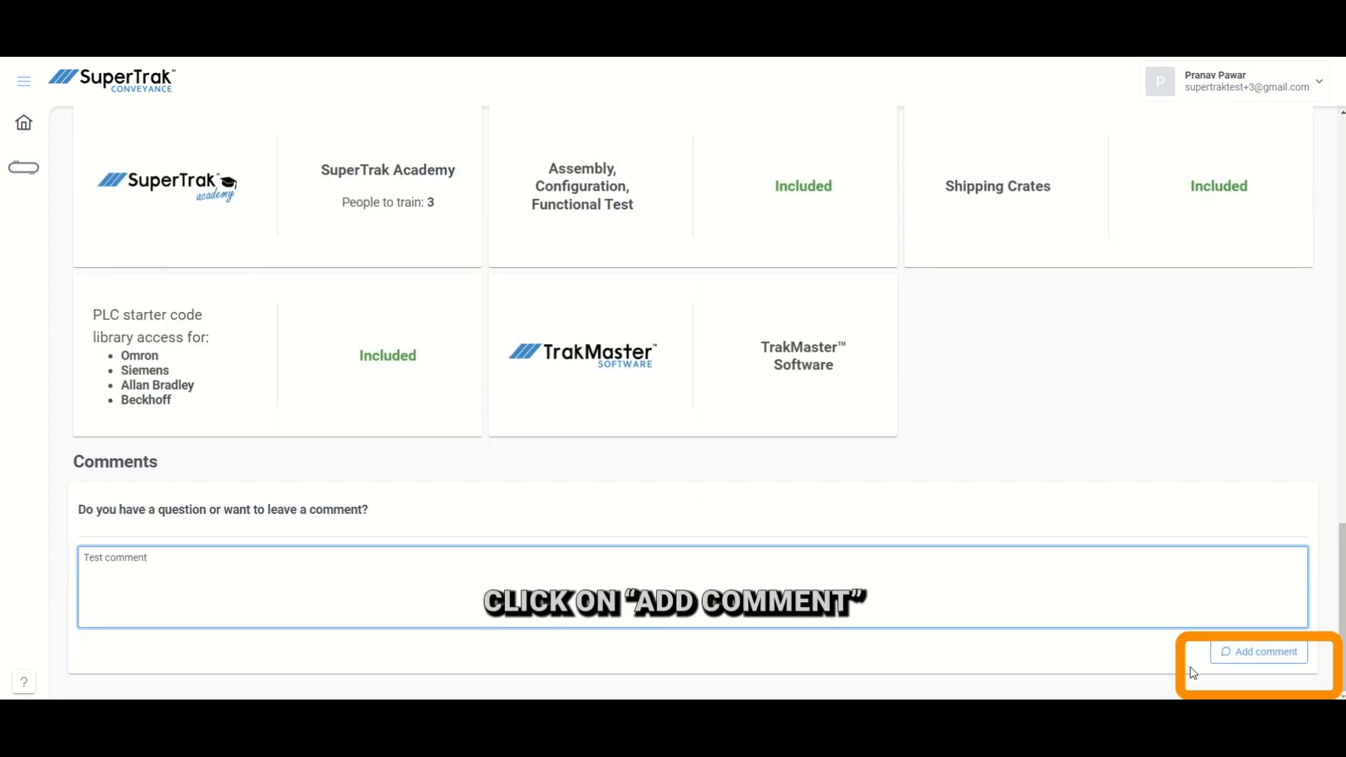
{"action": "left_click", "coordinate": [1233, 661]}
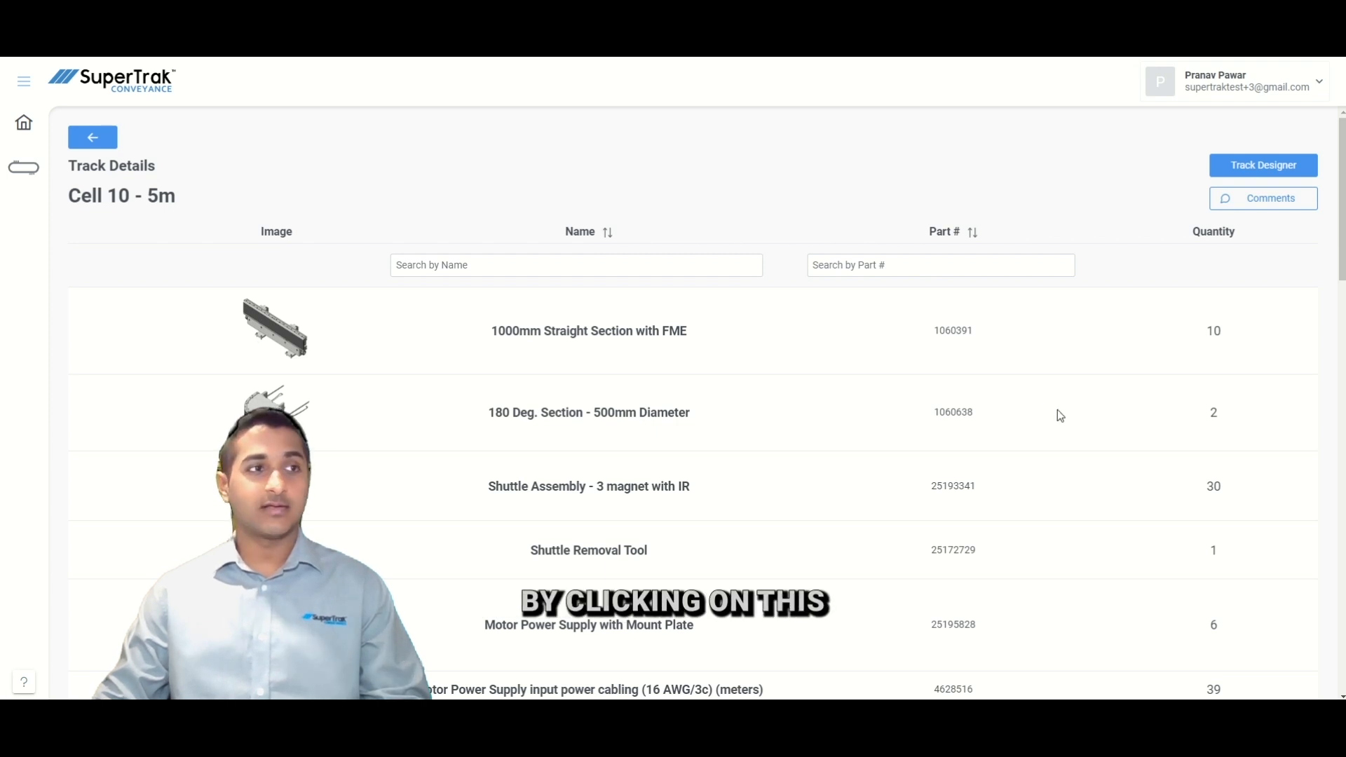
- Edit the track in the Track Designer to set the number of shuttles to 35, resubmit it, and return to the project
{"action": "left_click", "coordinate": [1259, 167]}
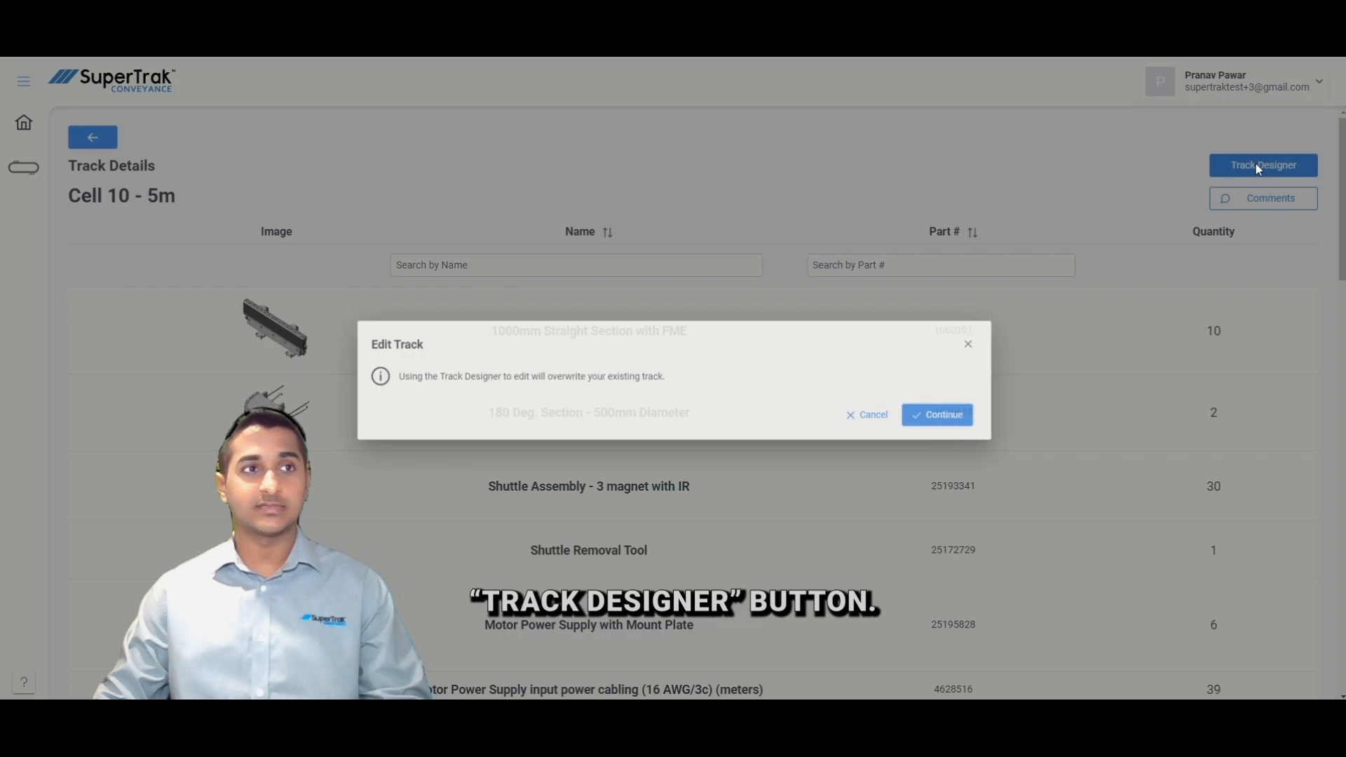
{"action": "left_click", "coordinate": [937, 415]}
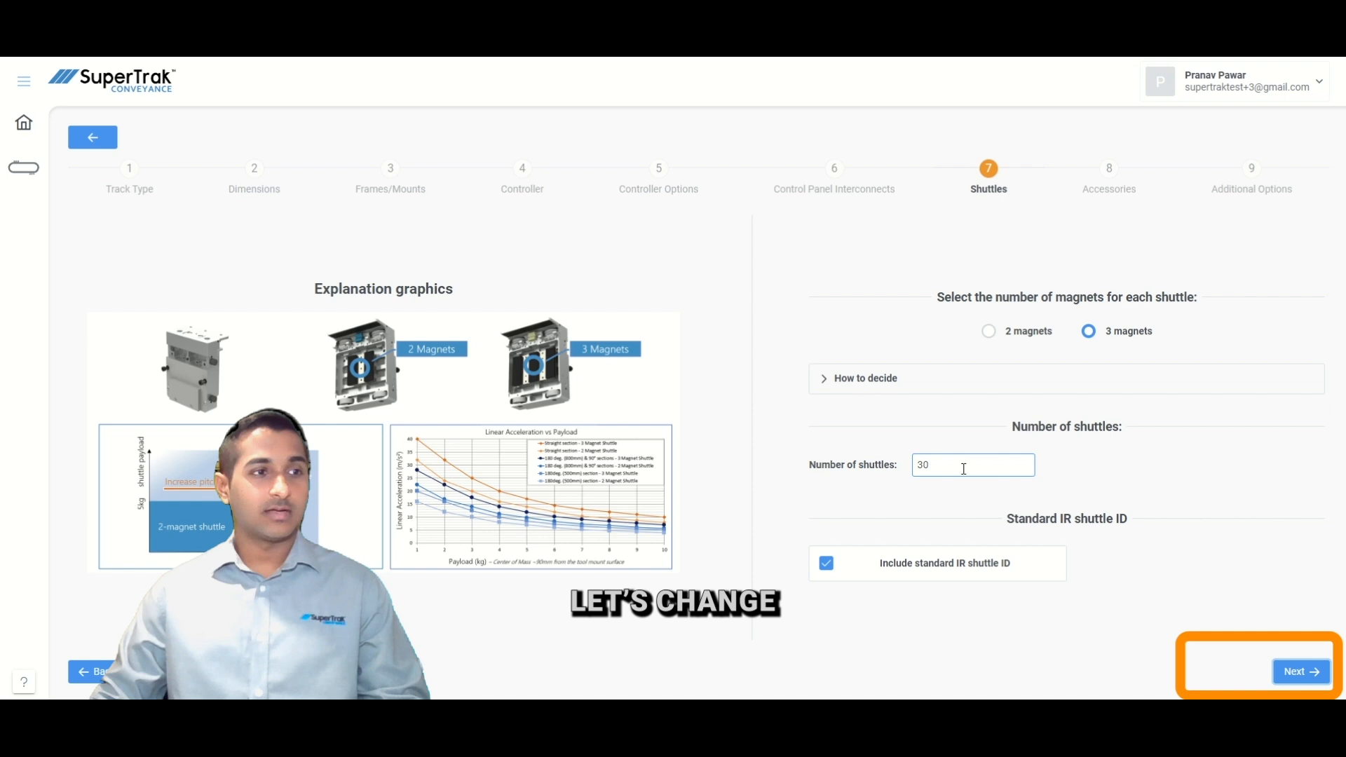
{"action": "double_click", "coordinate": [964, 469]}
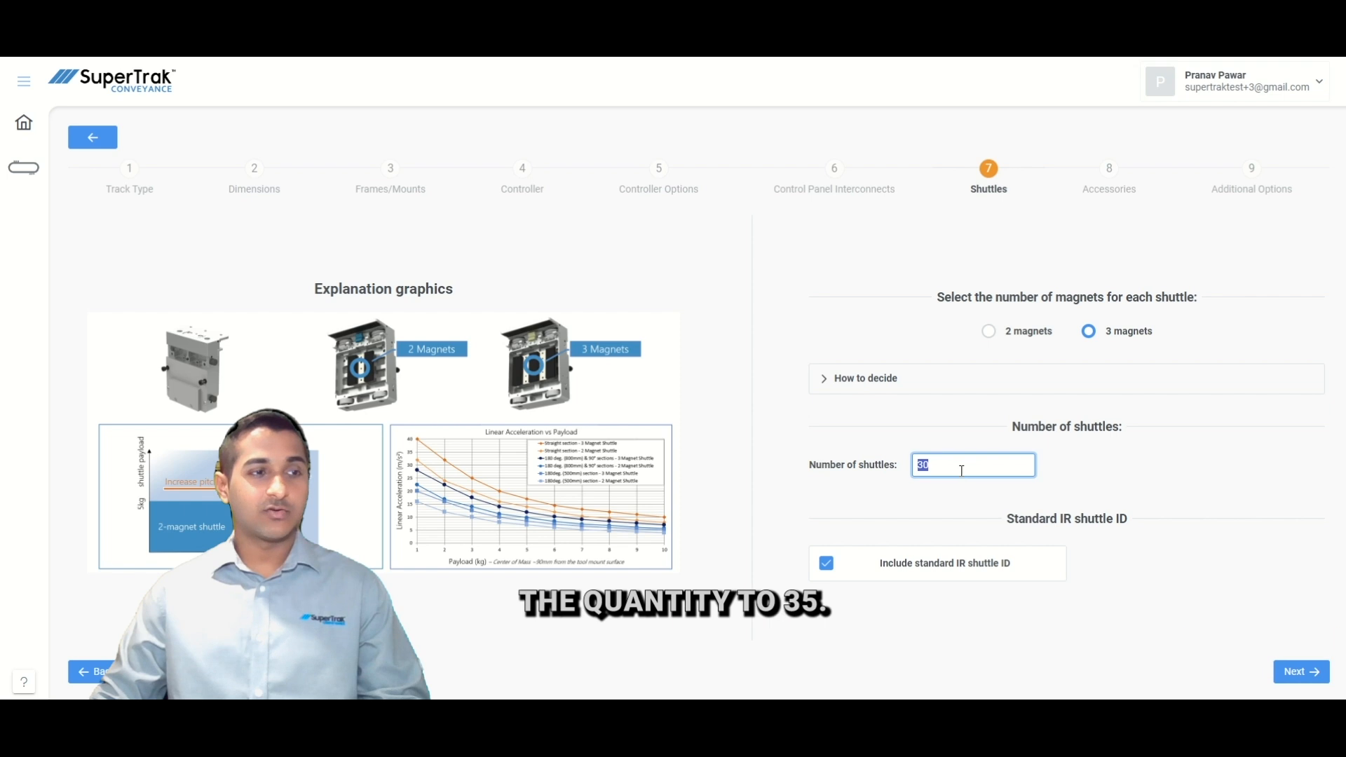
{"action": "type", "text": "35"}
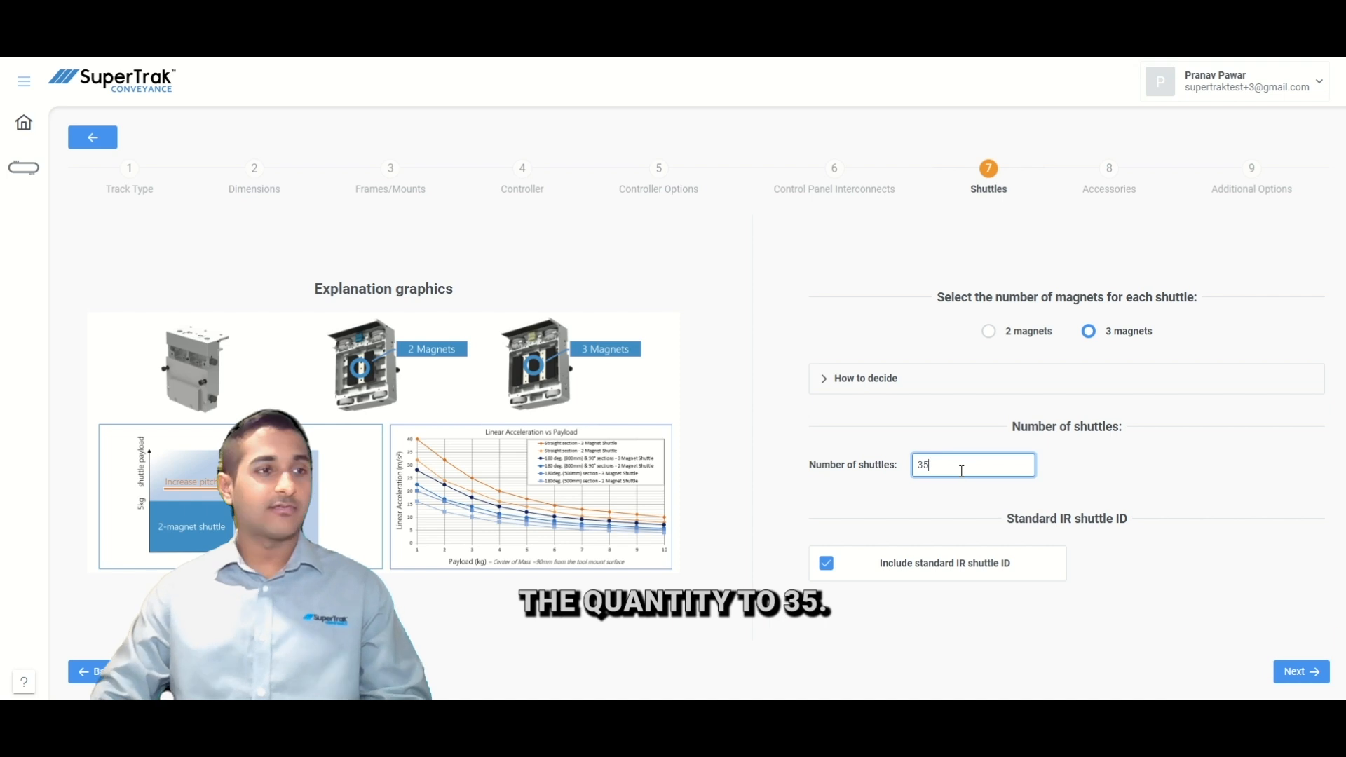
{"action": "left_click", "coordinate": [1302, 672]}
{"action": "left_click", "coordinate": [1304, 673]}
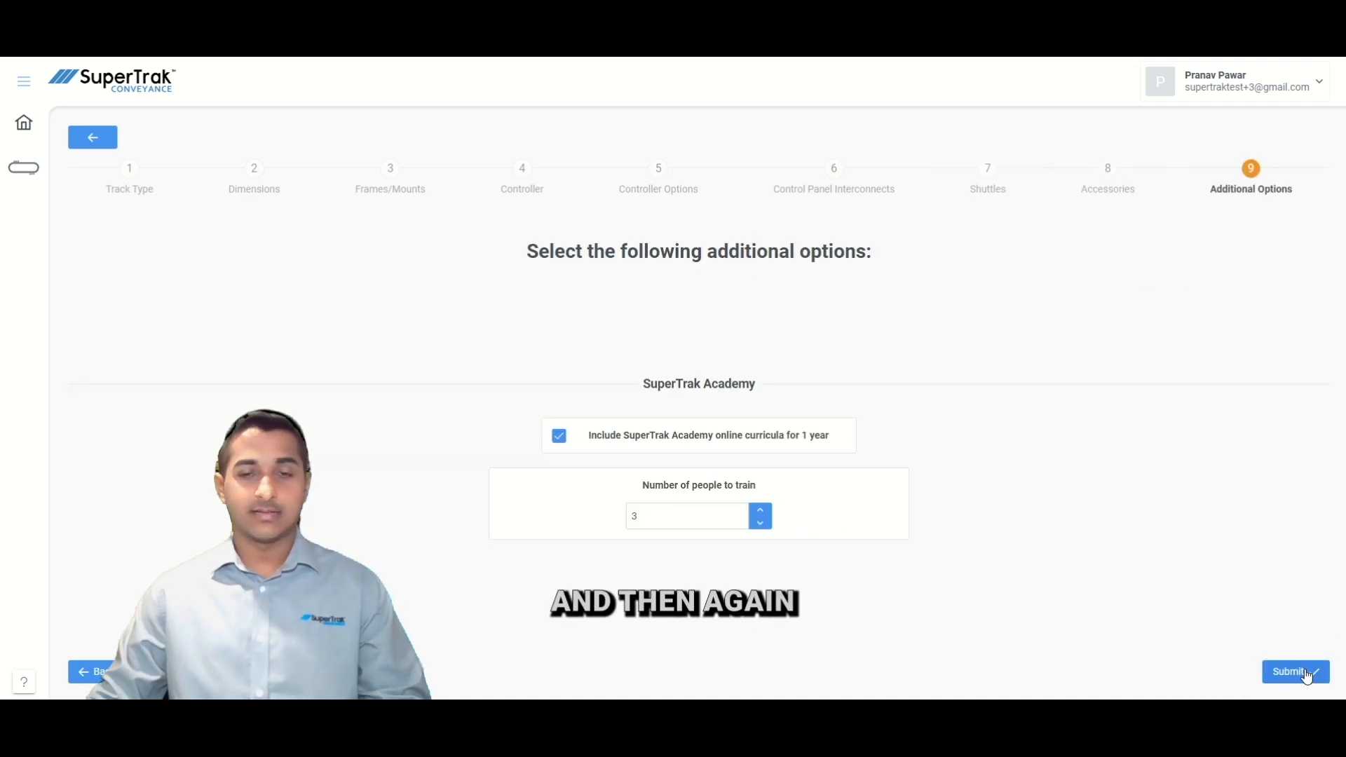
{"action": "left_click", "coordinate": [1307, 675]}
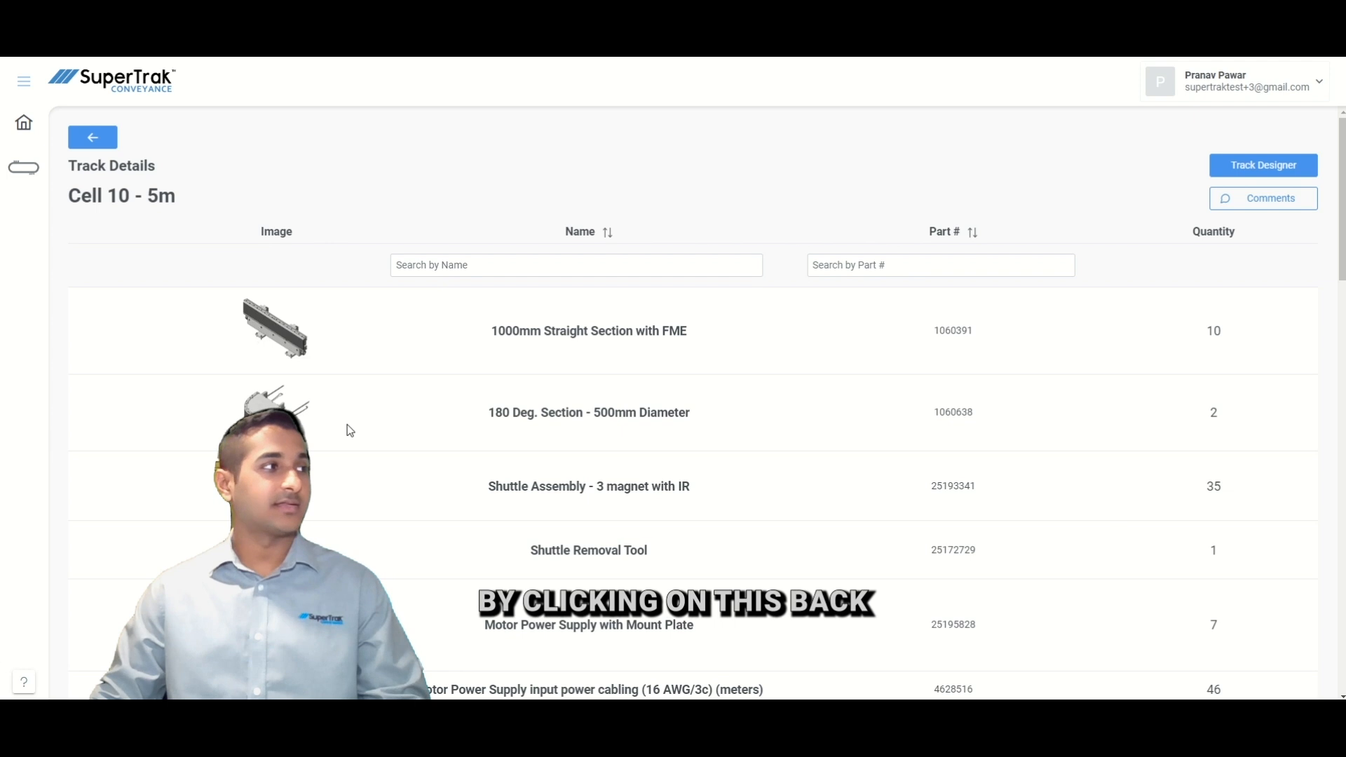
{"action": "left_click", "coordinate": [109, 145]}
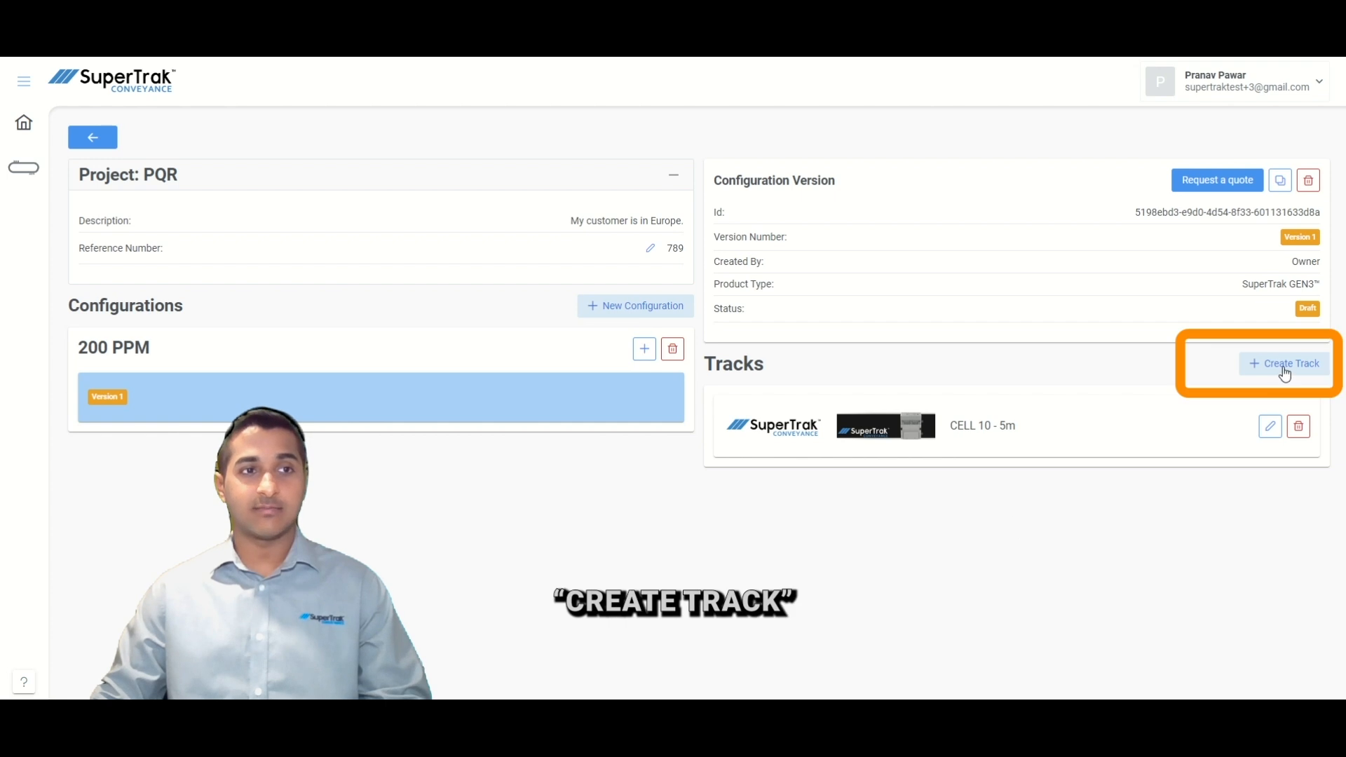
- Create a second track in the 200 PPM configuration with "CELL 20- 7m" as both name and description
{"action": "left_click", "coordinate": [1286, 373]}
{"action": "type", "text": "CELL 20- "}
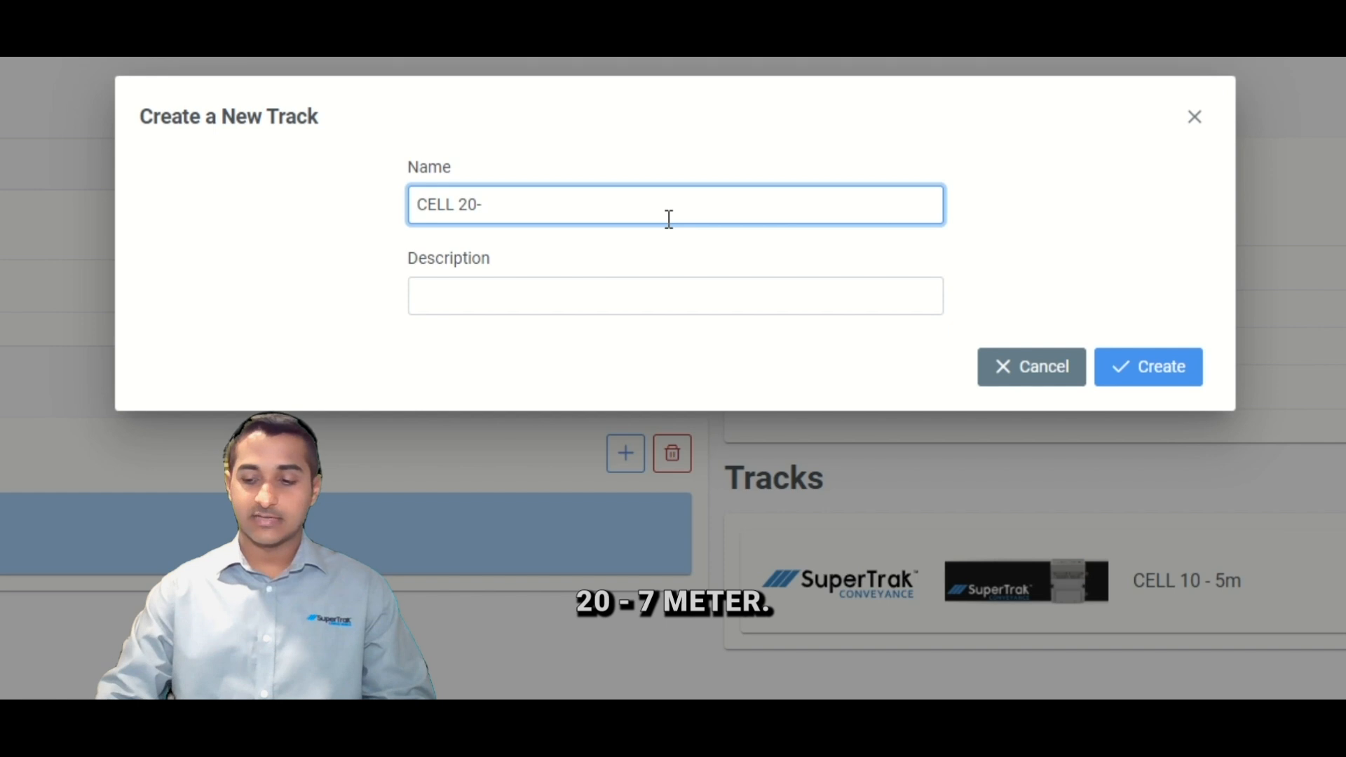
{"action": "type", "text": "7m"}
{"action": "key", "text": "ctrl+a"}
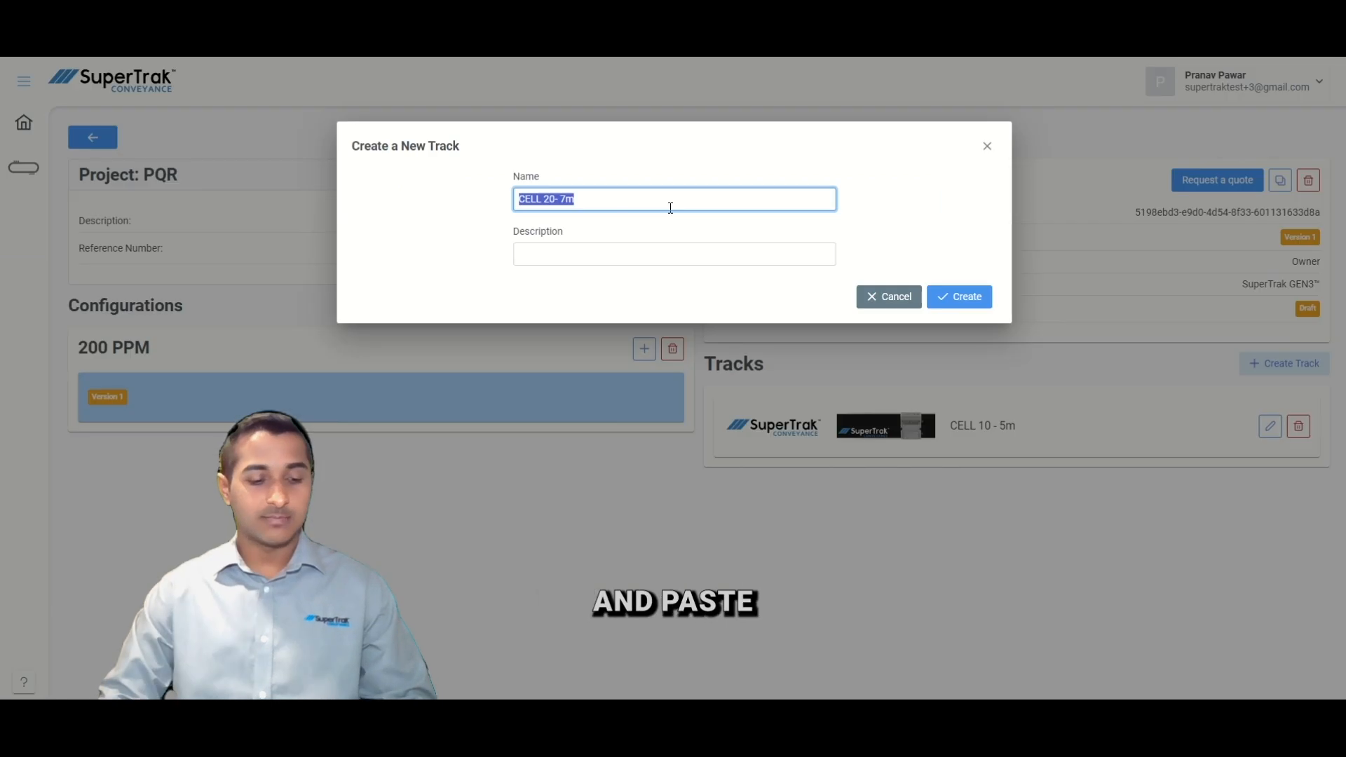
{"action": "key", "text": "ctrl+c"}
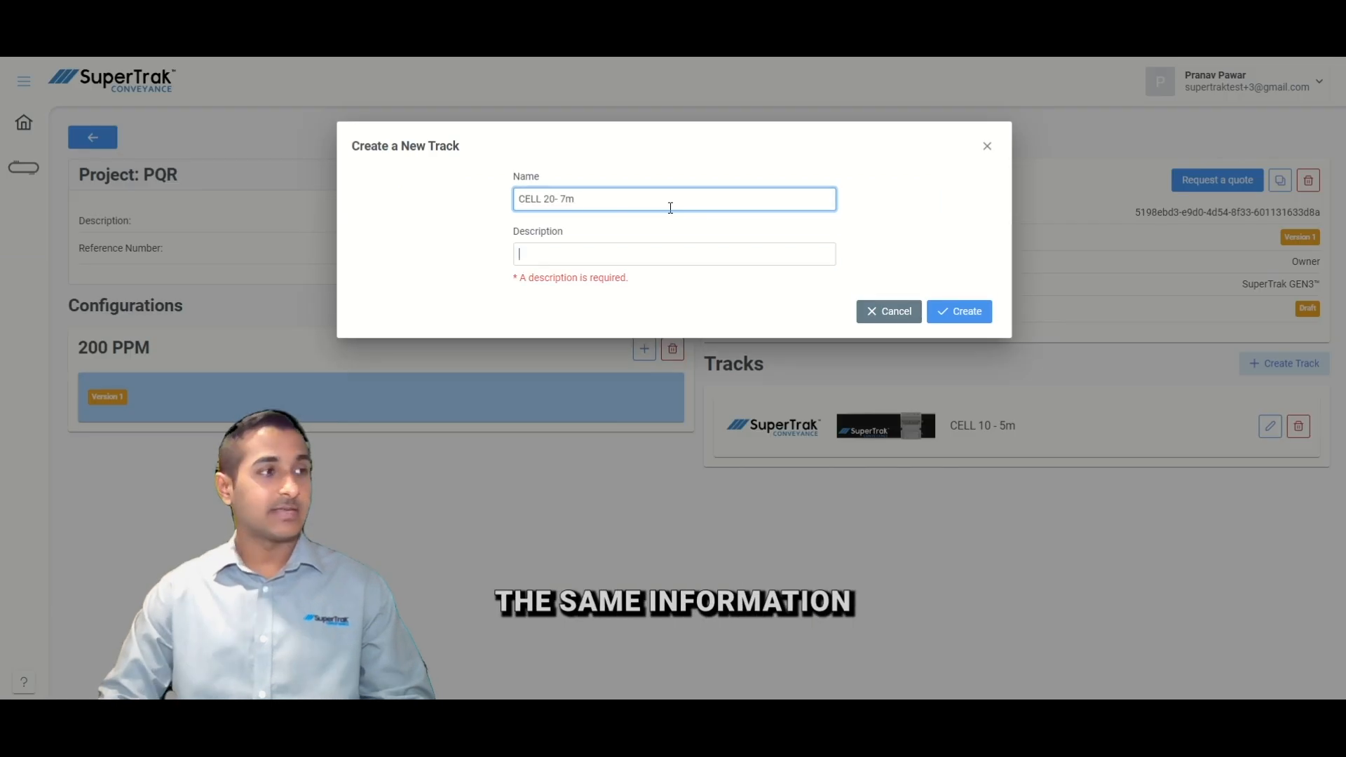
{"action": "key", "text": "Tab"}
{"action": "key", "text": "ctrl+v"}
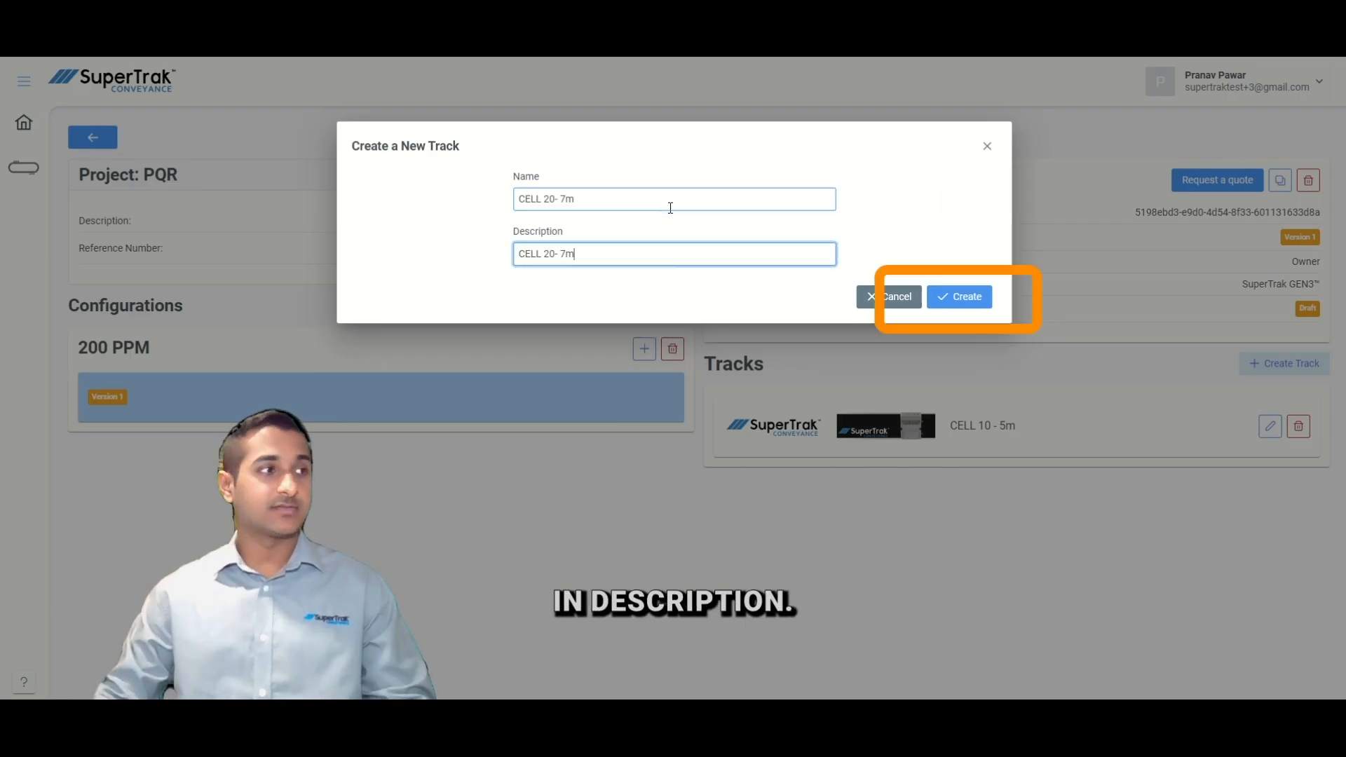
{"action": "left_click", "coordinate": [959, 297]}
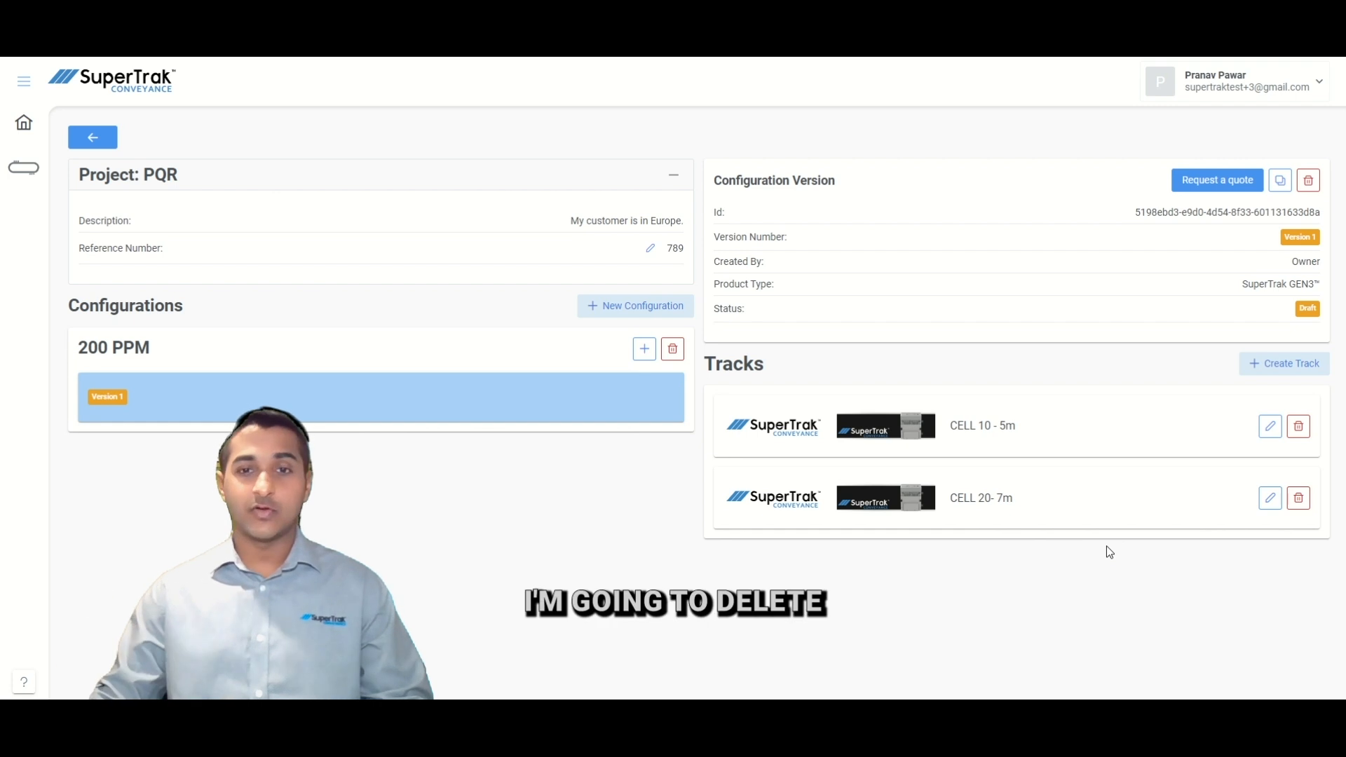
- Delete the CELL 20- 7m track from the configuration
{"action": "left_click", "coordinate": [1298, 498]}
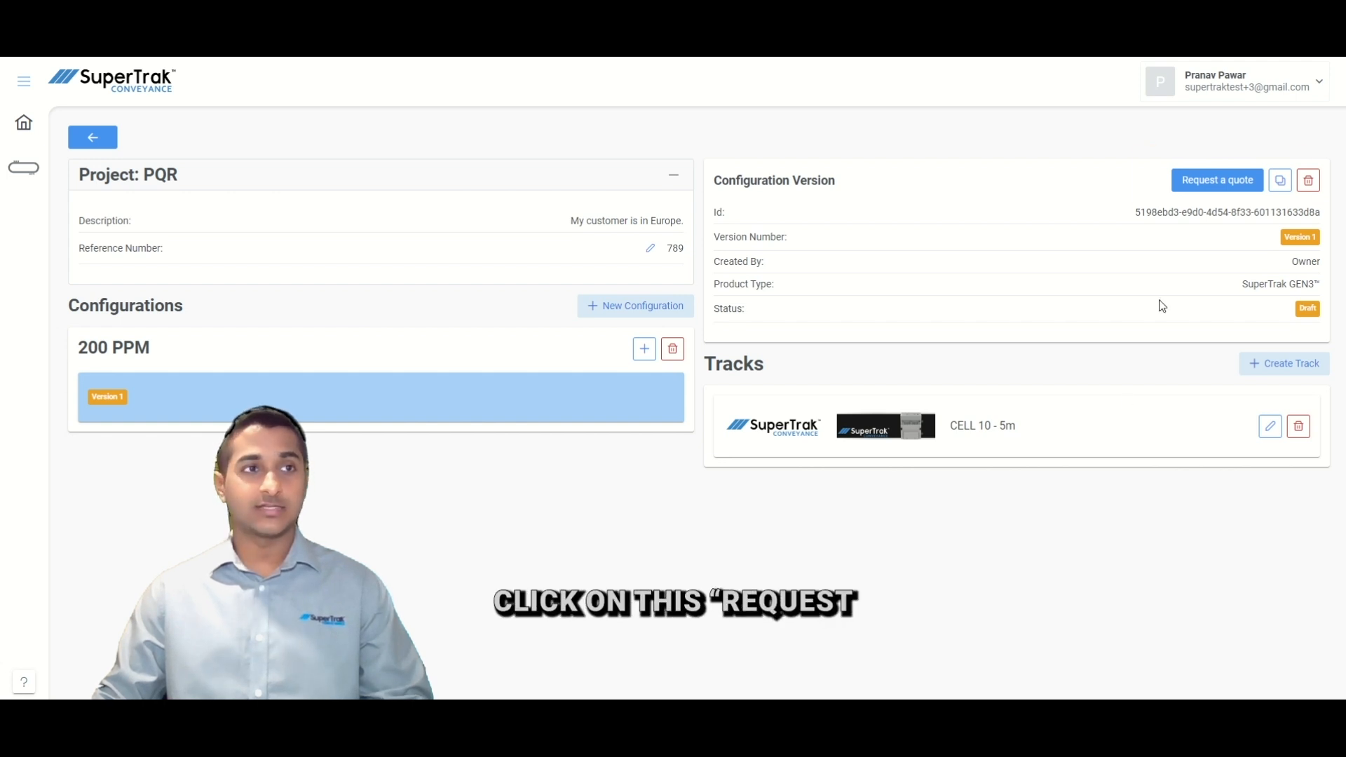
- Submit a quote request for the 200 PPM configuration with the proposal requested by 26-Apr-2024 and the comment "Test Comment"
{"action": "left_click", "coordinate": [1217, 181]}
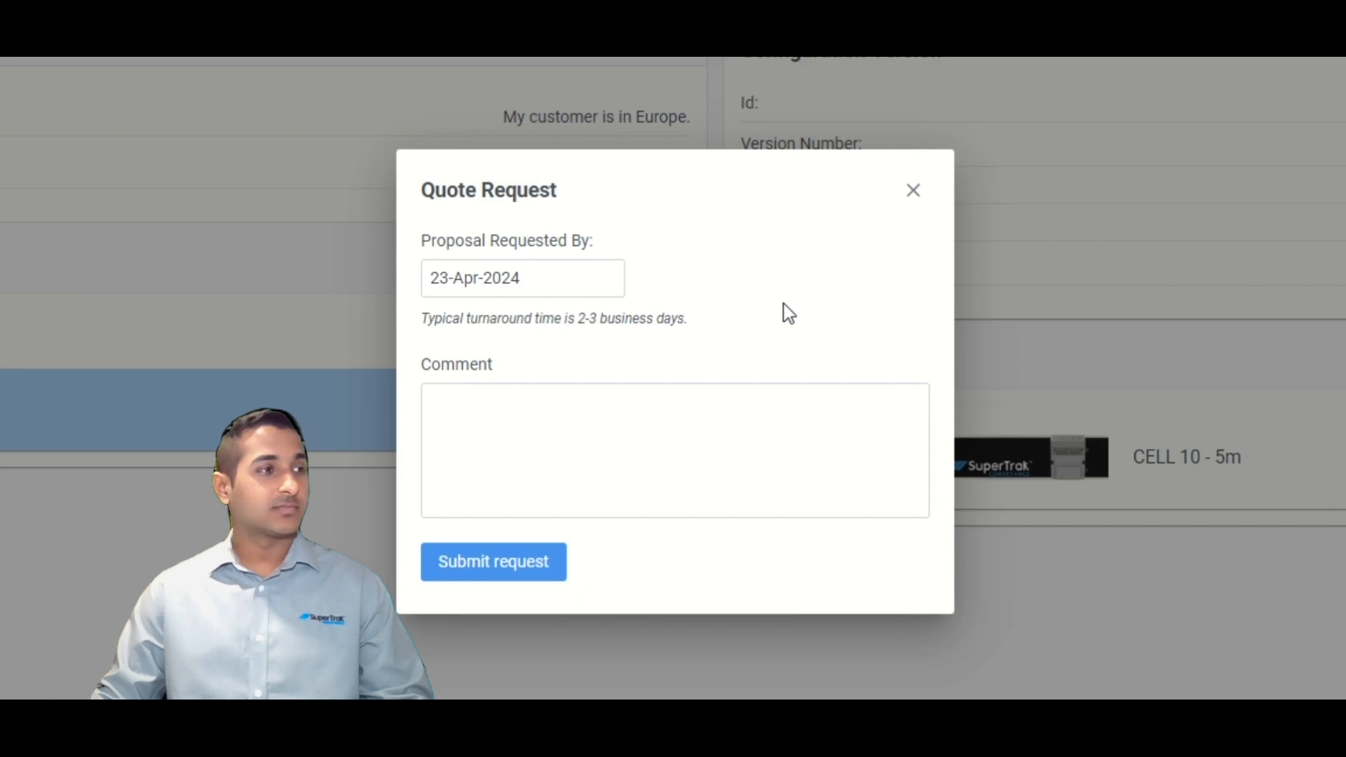
{"action": "left_click", "coordinate": [544, 280]}
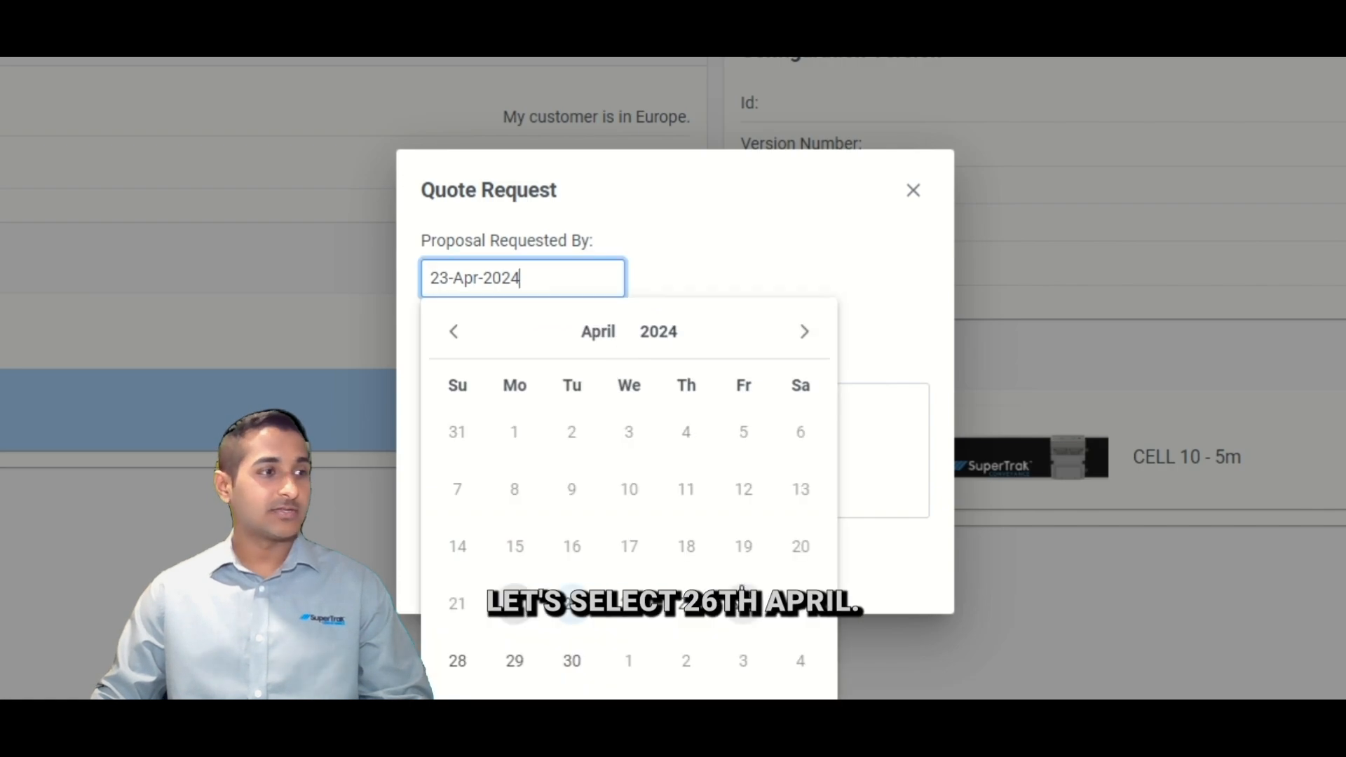
{"action": "left_click", "coordinate": [743, 604]}
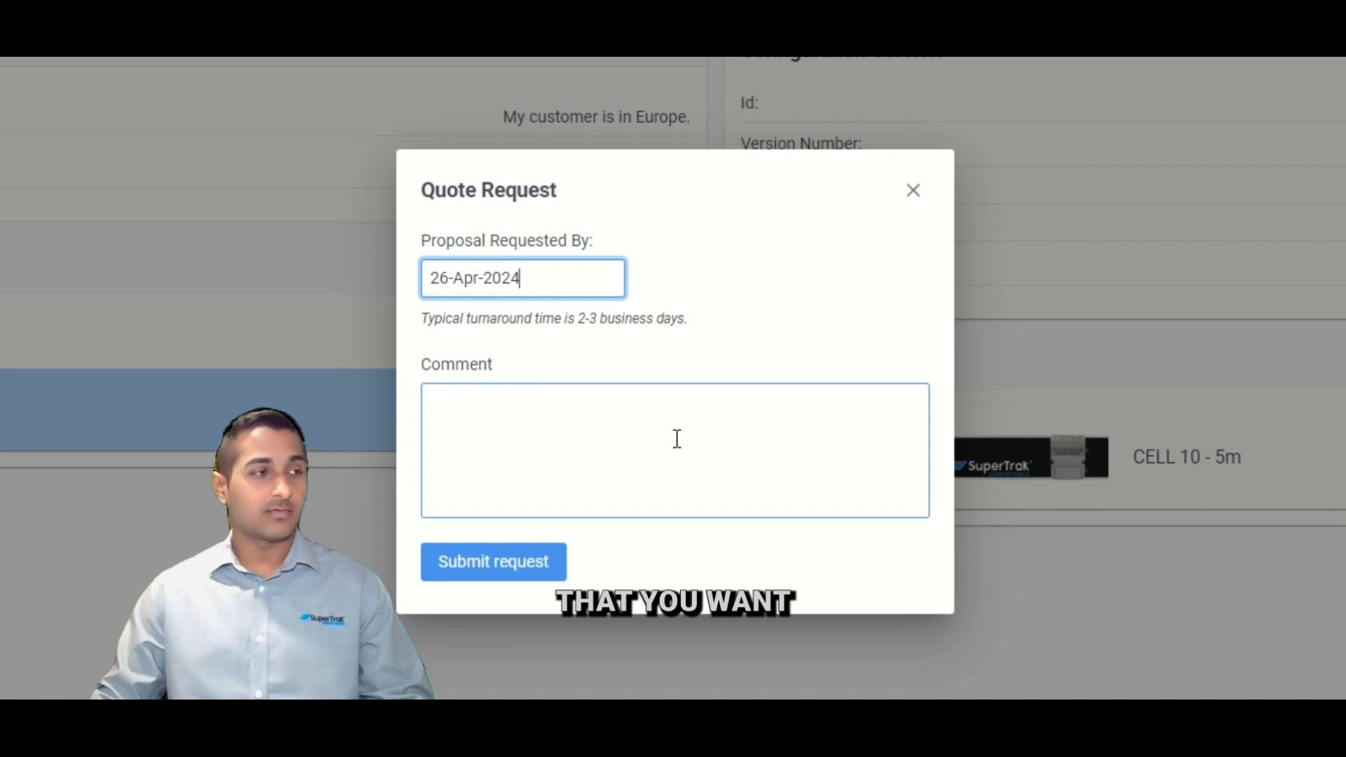
{"action": "left_click", "coordinate": [677, 442]}
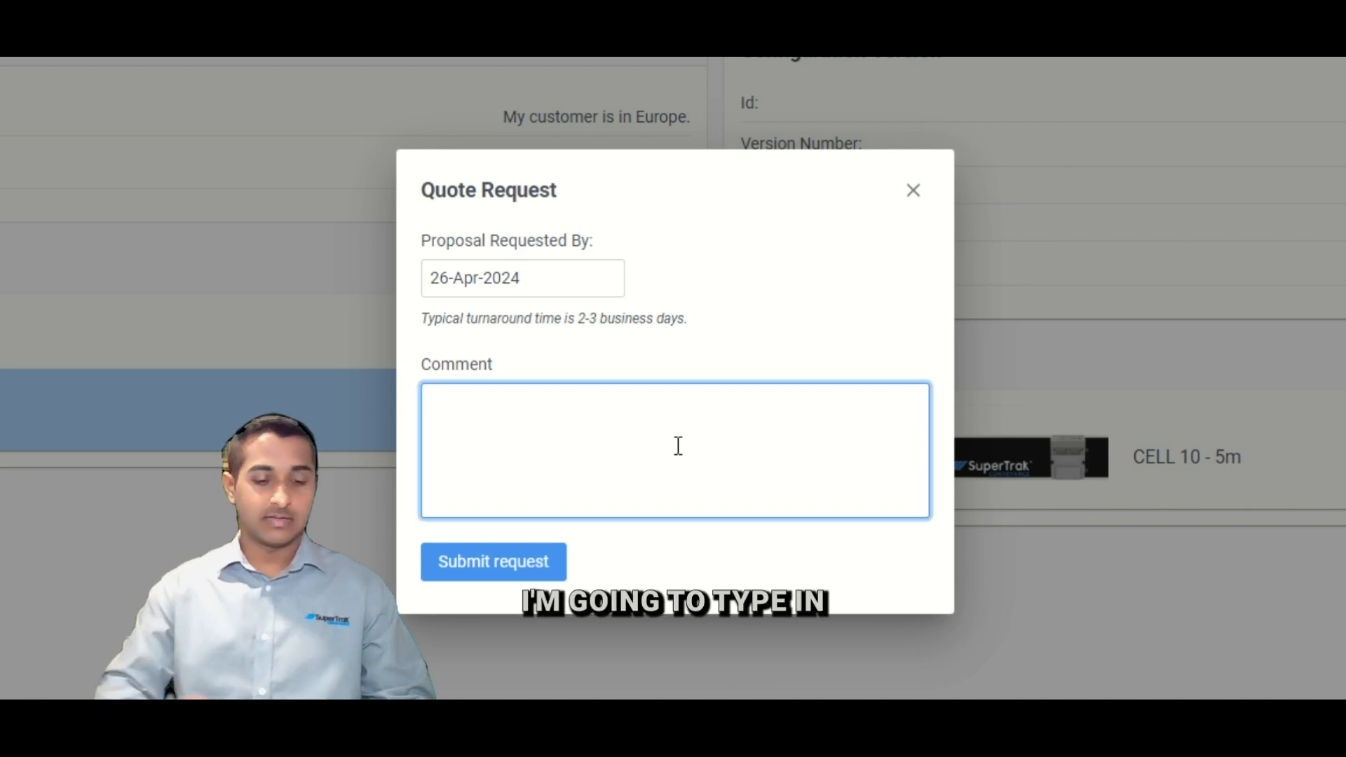
{"action": "type", "text": "Test Comment"}
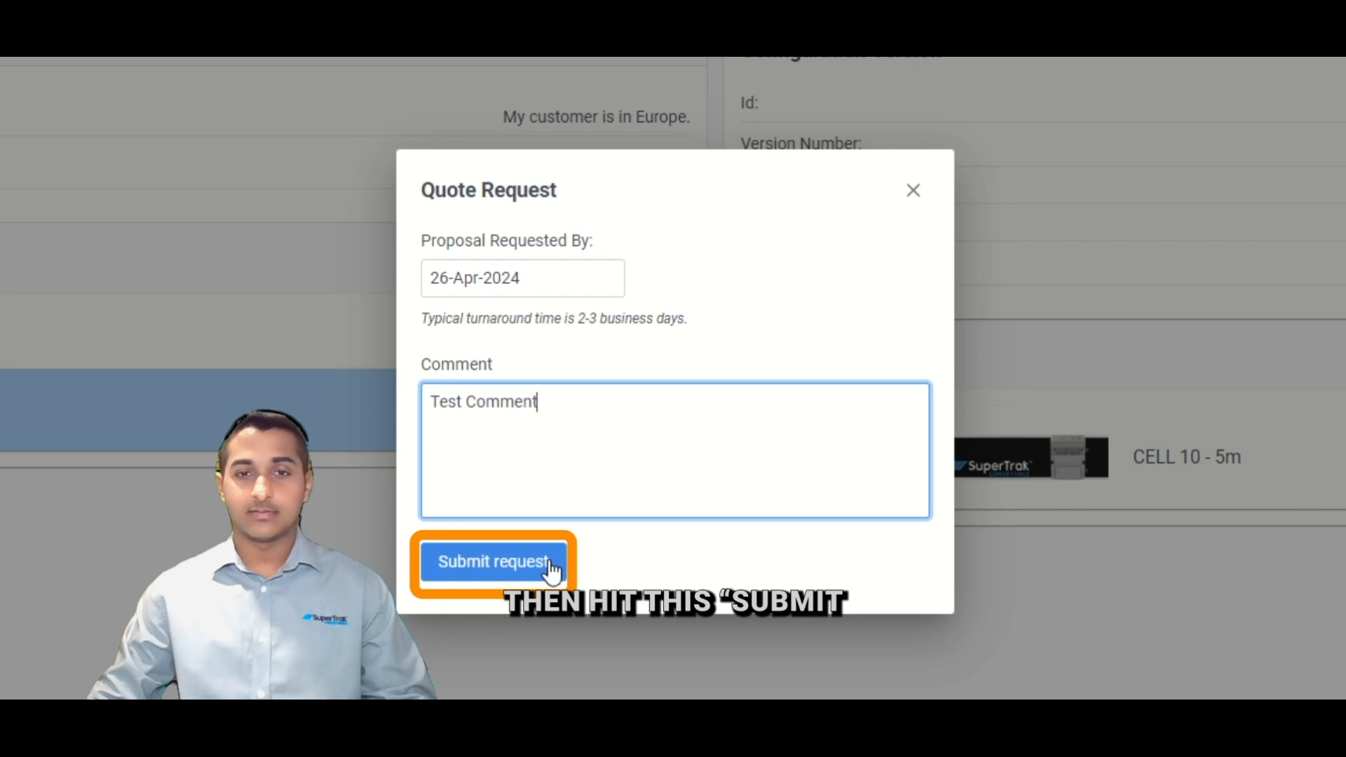
{"action": "left_click", "coordinate": [550, 569]}
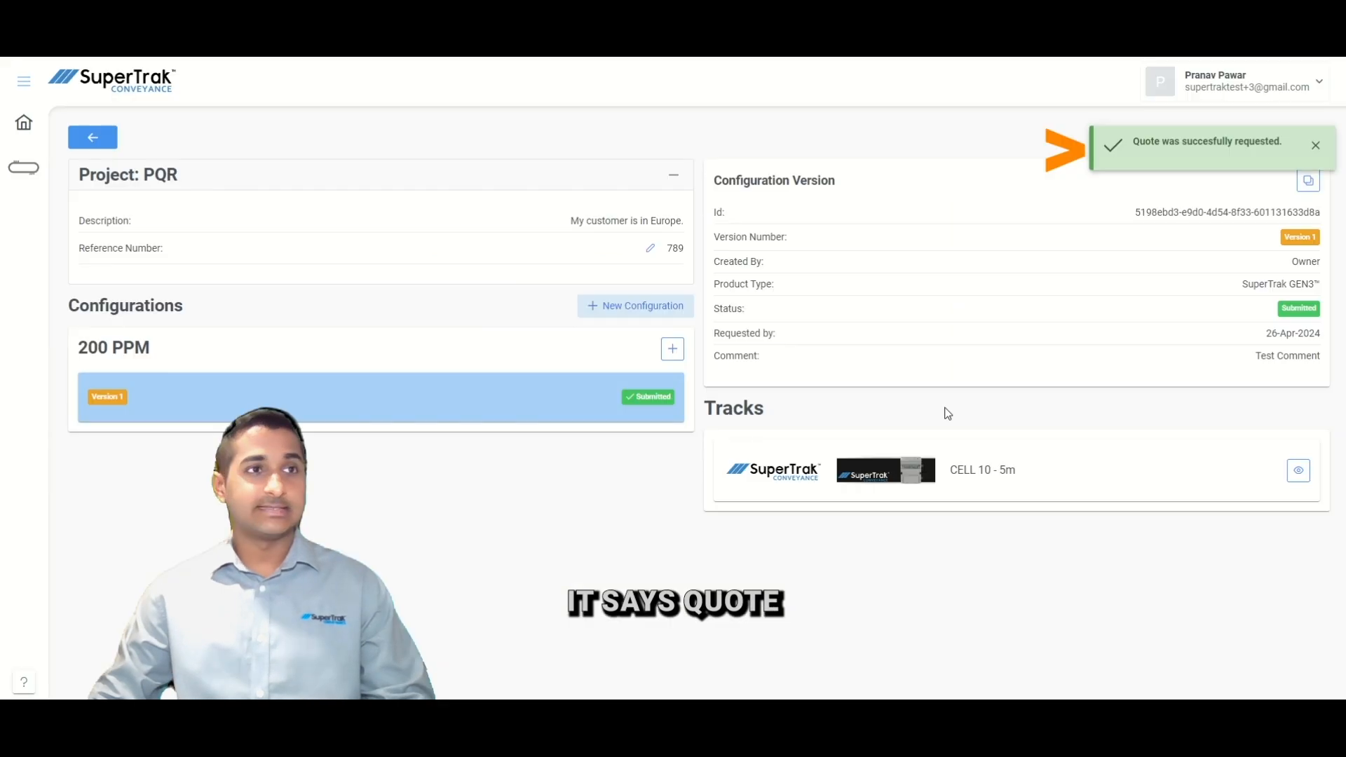
{"action": "left_click", "coordinate": [1316, 145]}
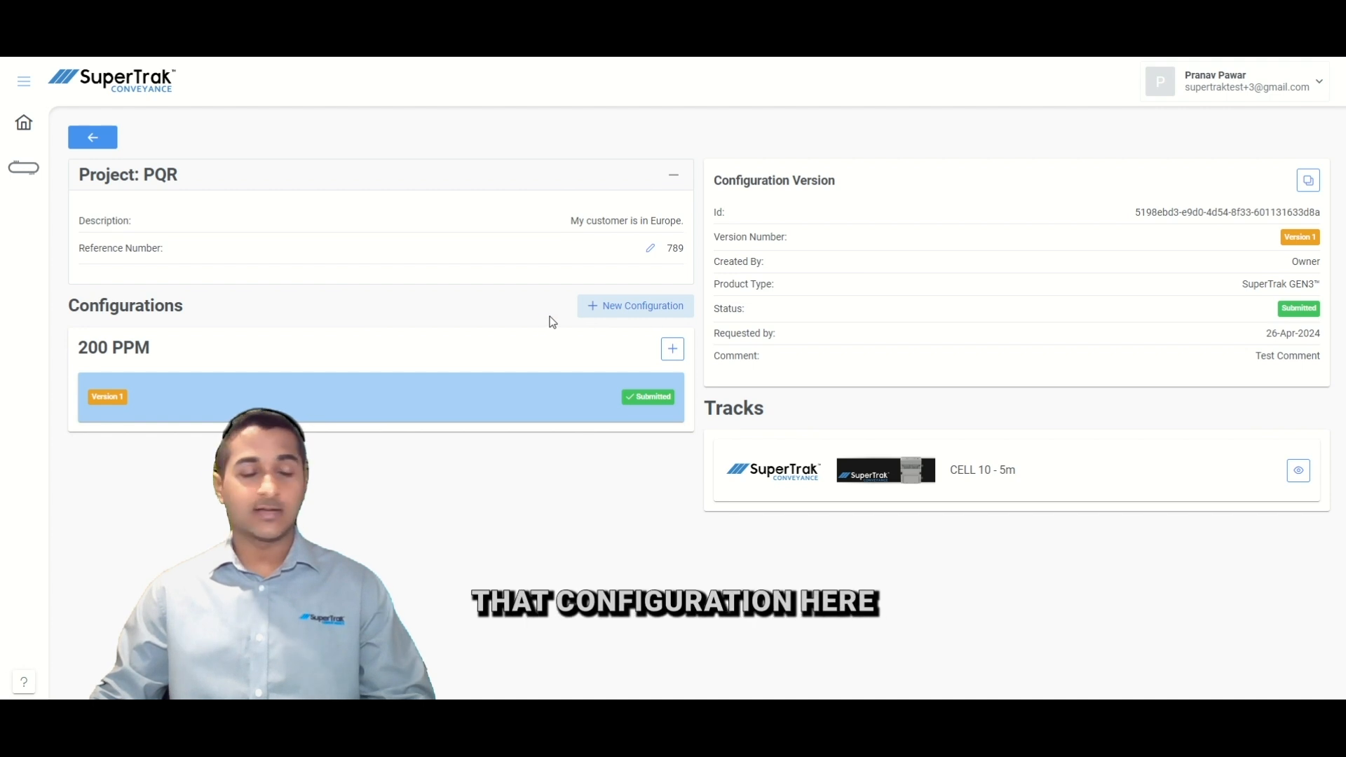
- Create a new configuration in the project with "400 PPM" as both name and description
{"action": "left_click", "coordinate": [611, 311]}
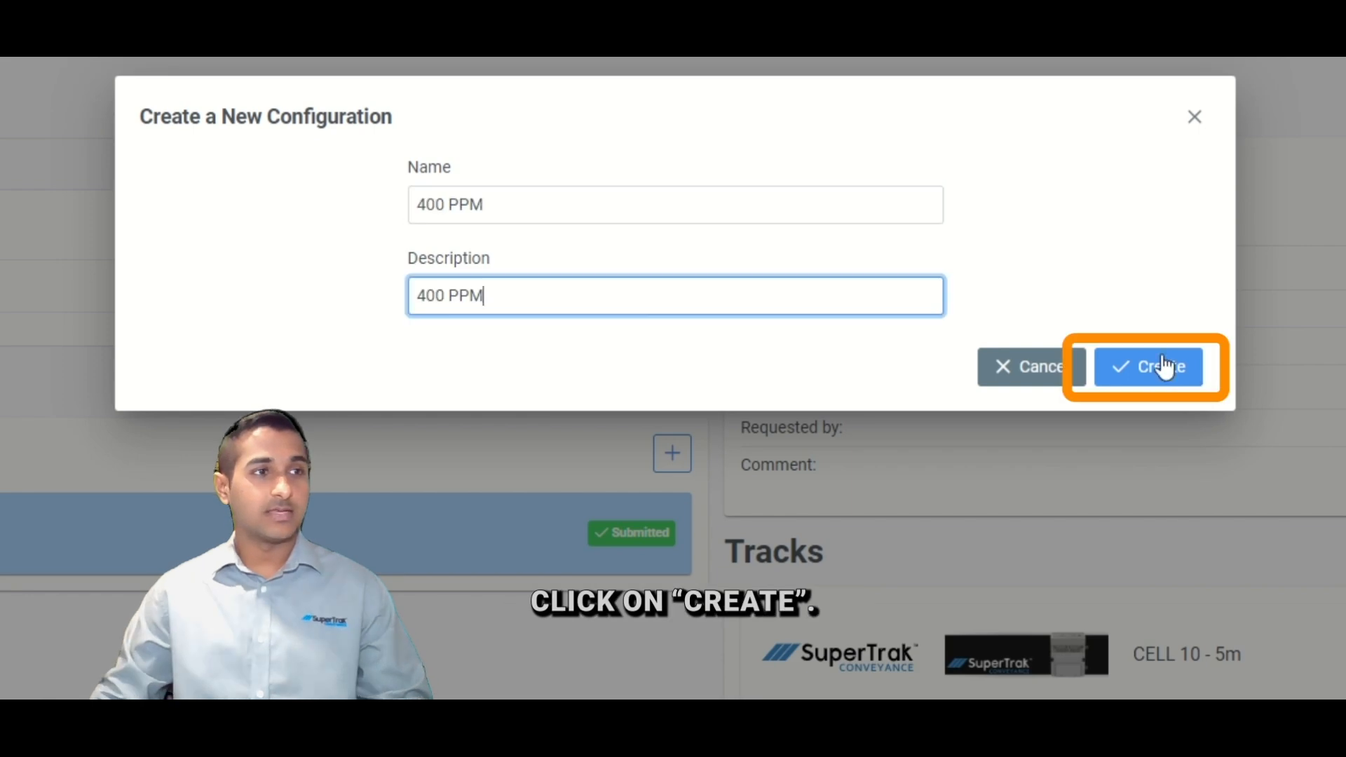
{"action": "left_click", "coordinate": [1164, 366]}
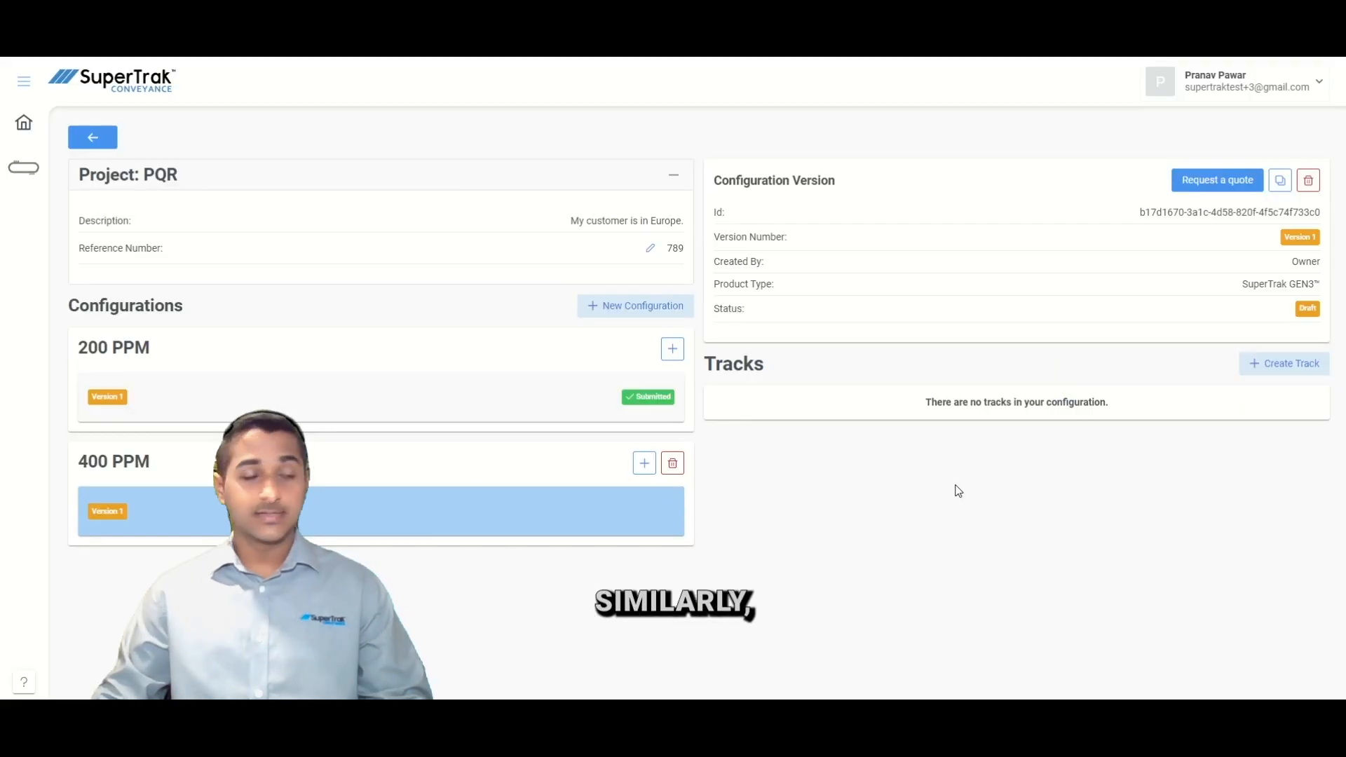